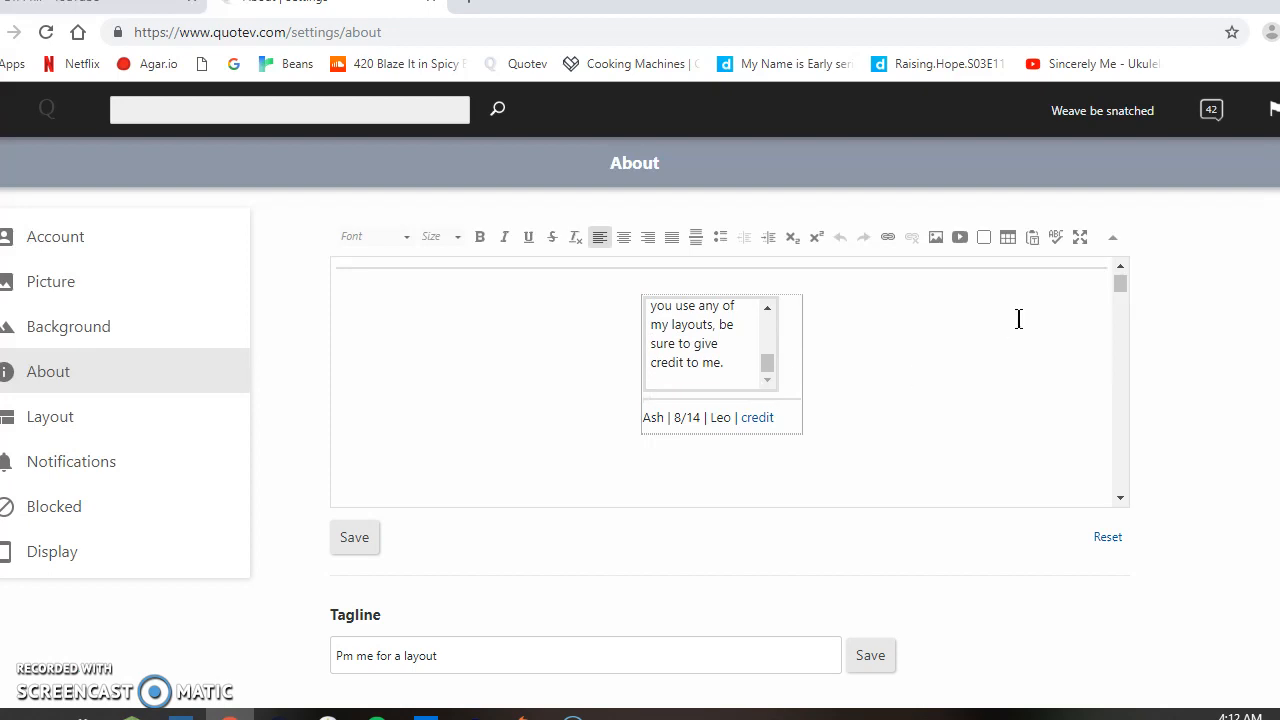
# Step: Add blank lines and a horizontal line beneath the last layout at the end of the About text
pyautogui.moveTo(1120, 292); pyautogui.dragTo(1117, 492)
pyautogui.click(945, 455)
pyautogui.press('Return')
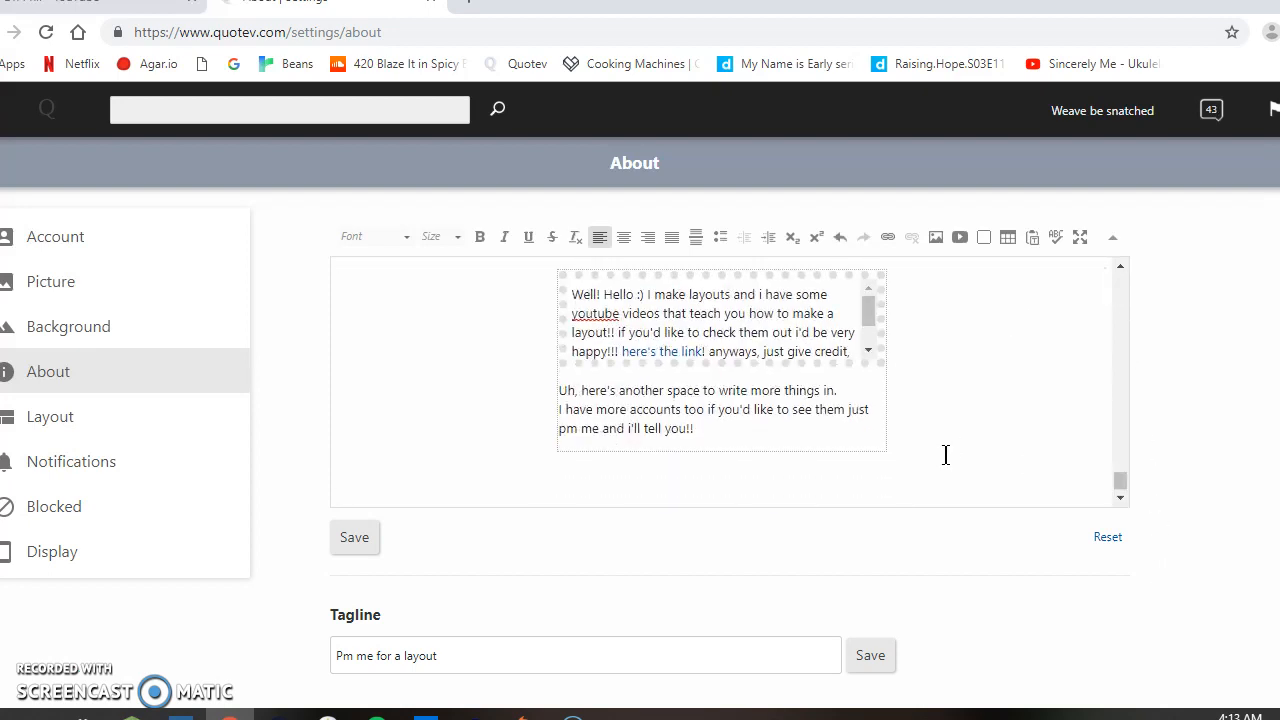
pyautogui.press('Return')
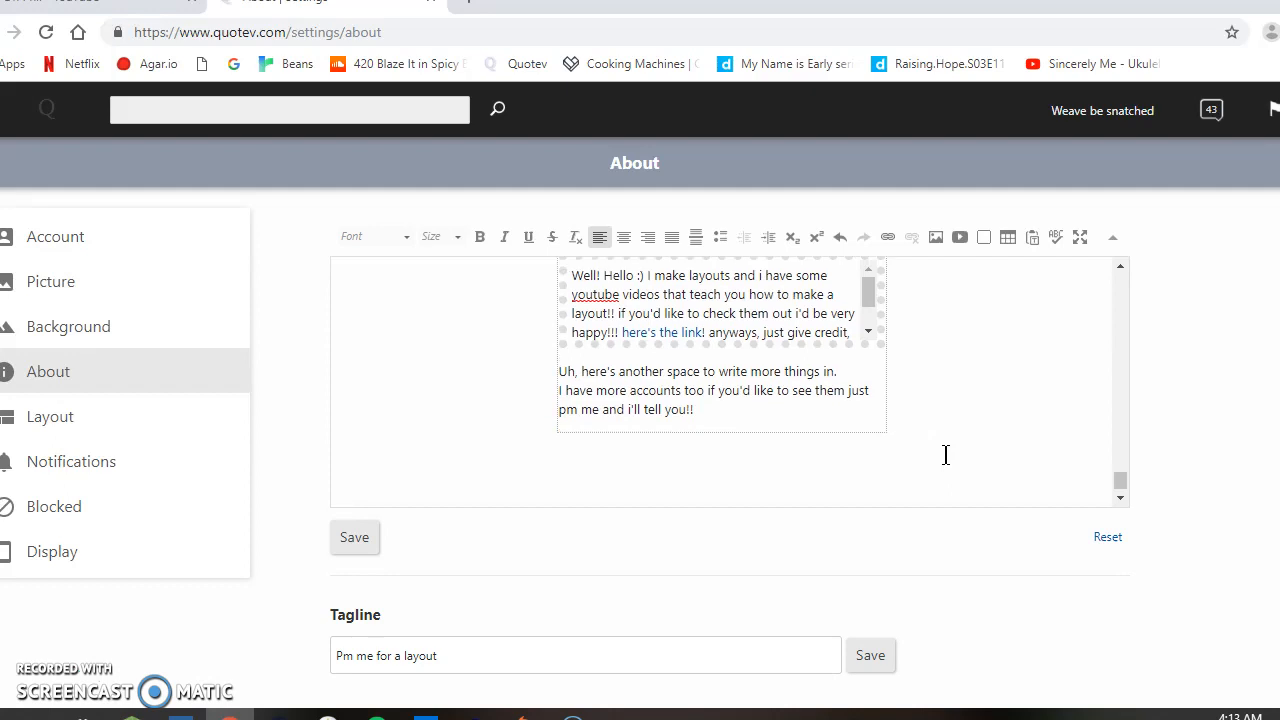
pyautogui.click(697, 238)
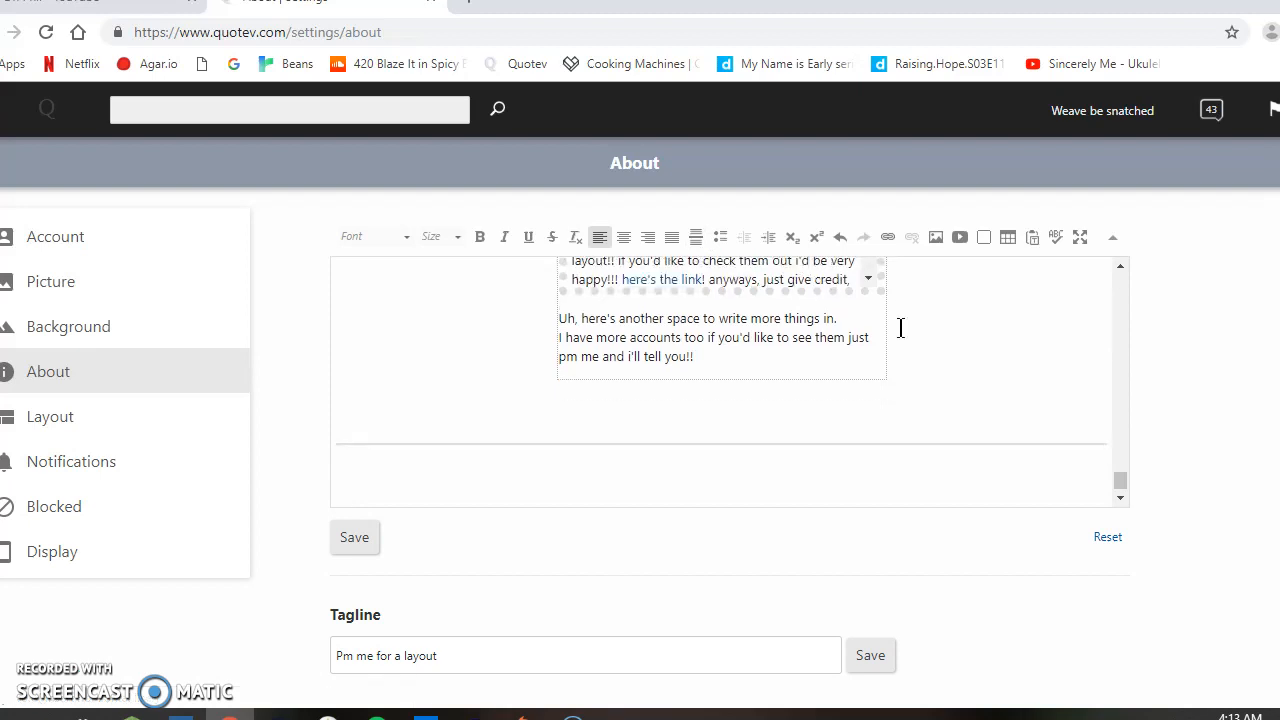
# Step: Set up a new table below the horizontal line with a 400px width, 1 row and 1 column
pyautogui.click(1007, 237)
pyautogui.click(704, 318)
pyautogui.press('BackSpace')
pyautogui.press('BackSpace')
pyautogui.press('BackSpace')
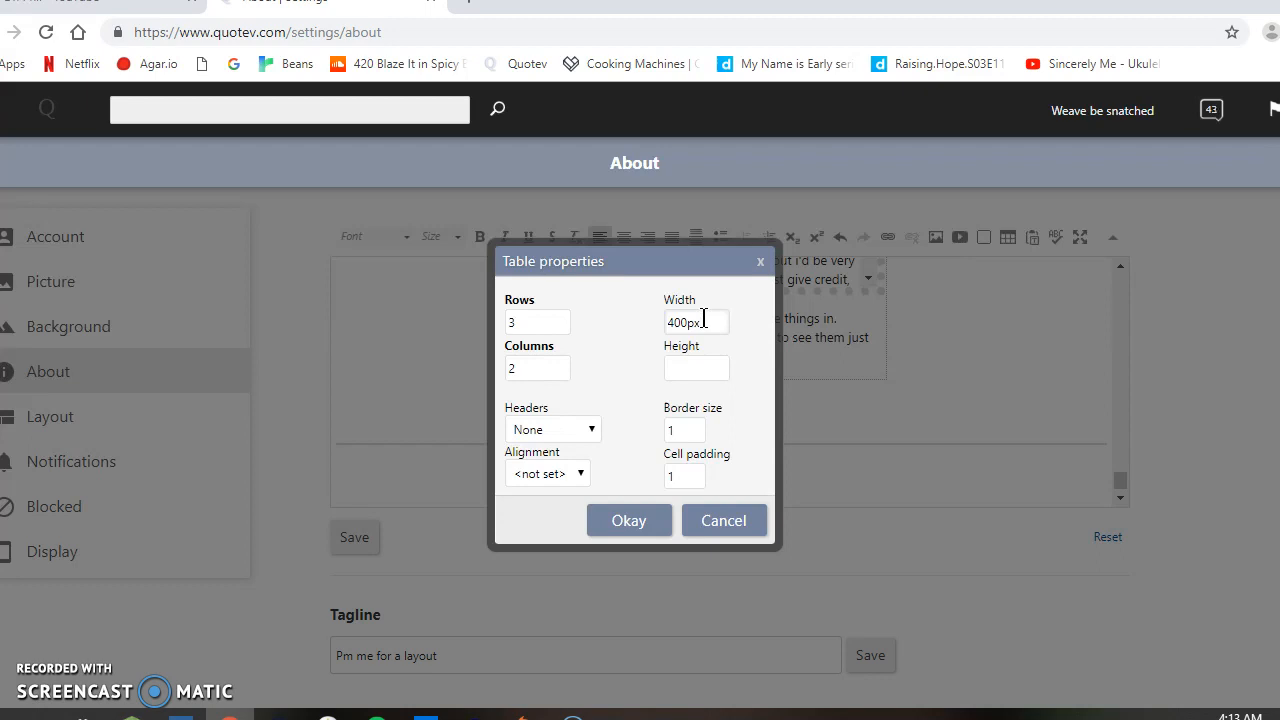
pyautogui.click(520, 328)
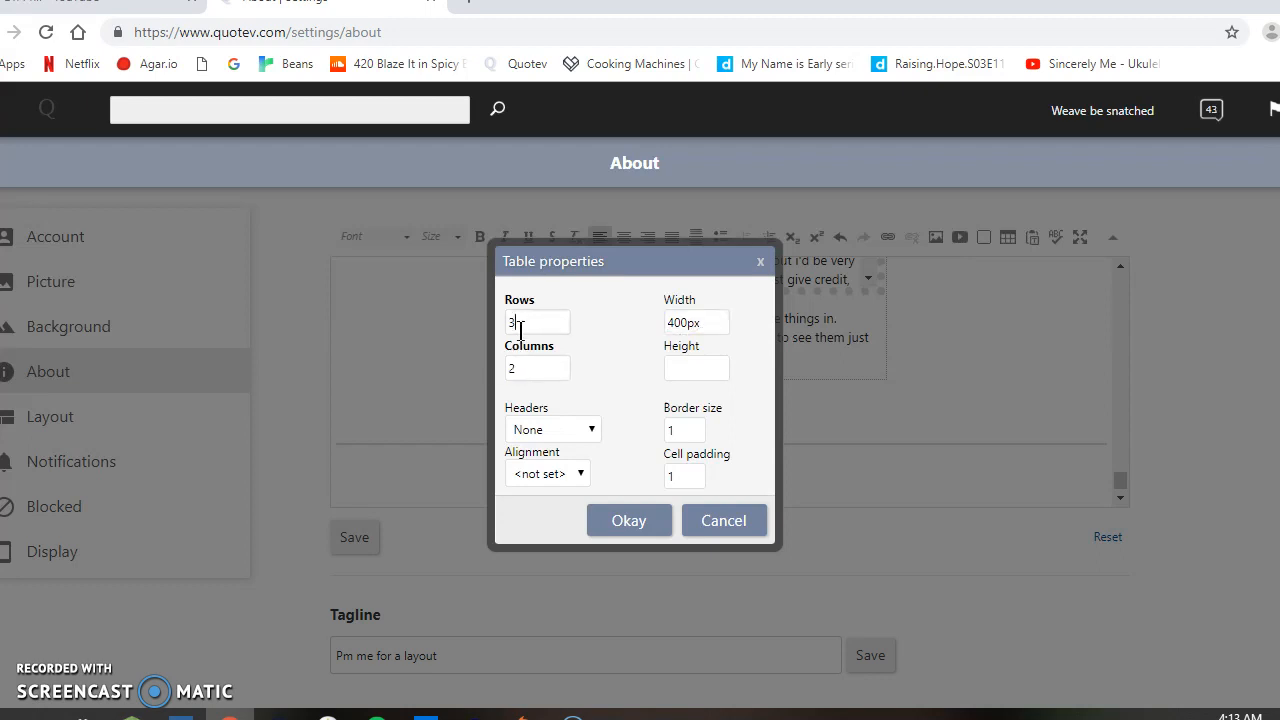
pyautogui.press('BackSpace')
pyautogui.write('1')
pyautogui.click(566, 371)
pyautogui.press('BackSpace')
pyautogui.write('1')
# Step: Centre the new table's alignment, set its border size to 0 and insert it
pyautogui.click(556, 476)
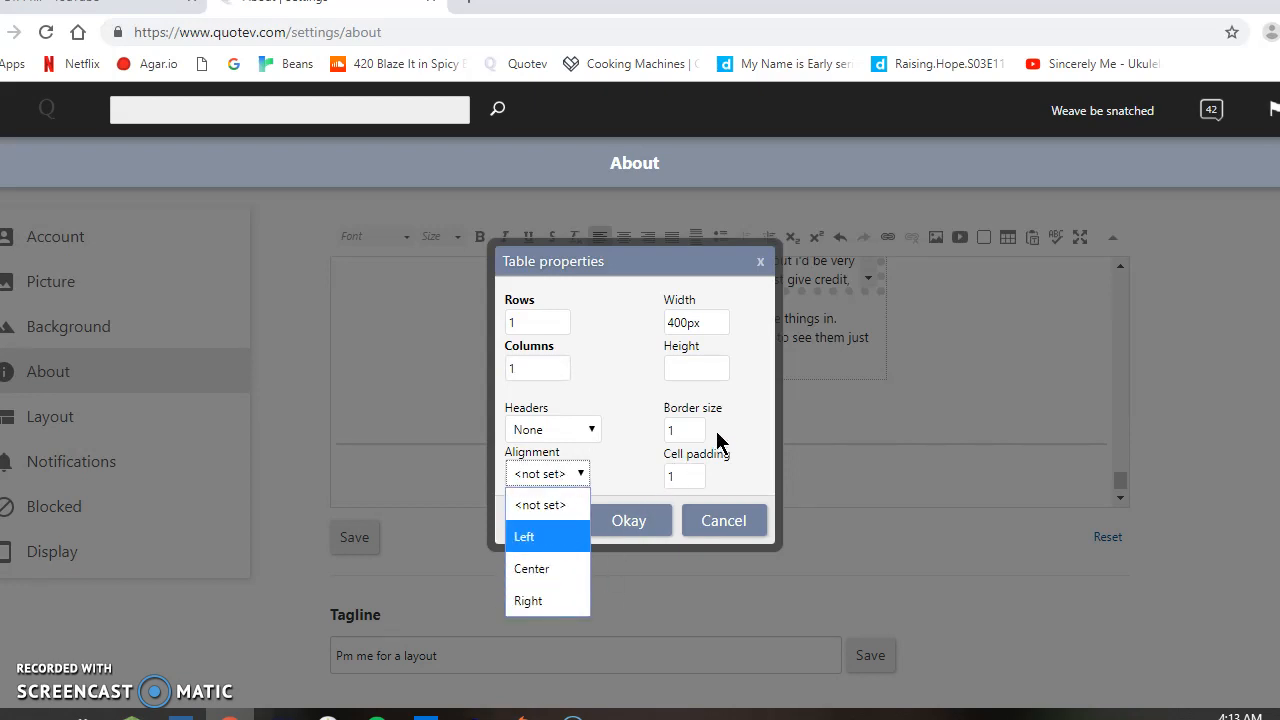
pyautogui.click(558, 566)
pyautogui.click(698, 424)
pyautogui.press('BackSpace')
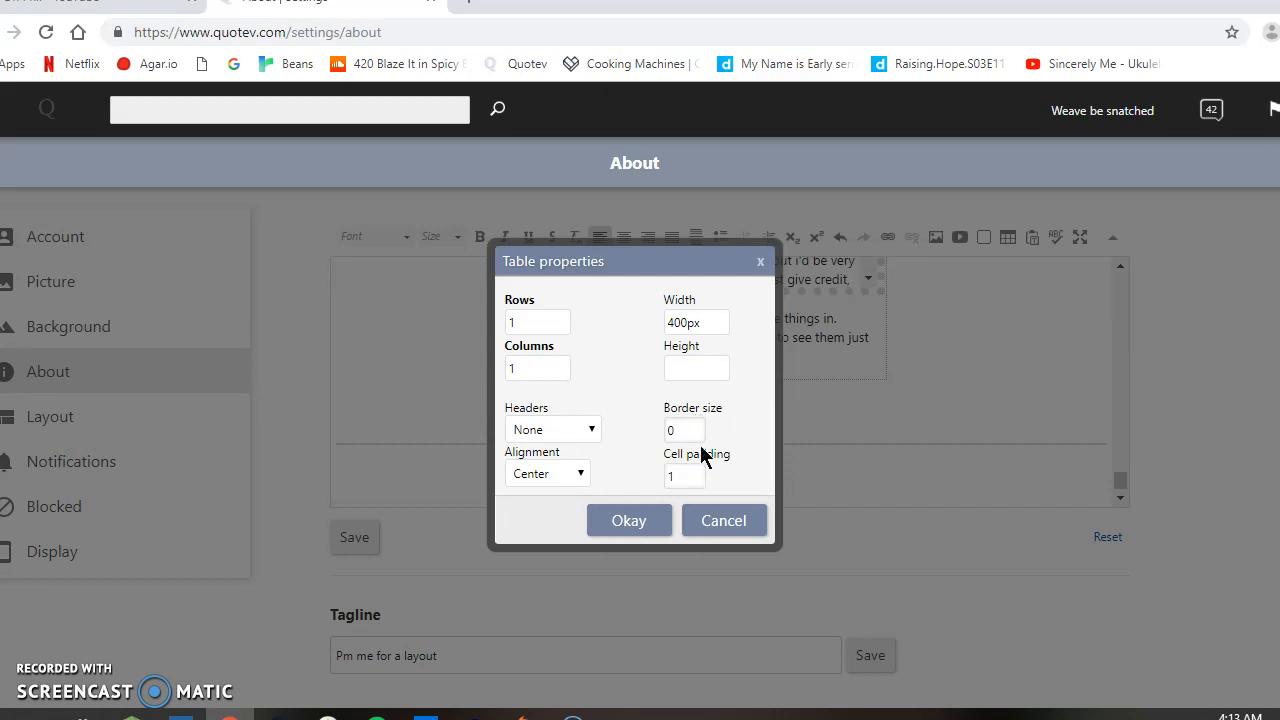
pyautogui.click(651, 525)
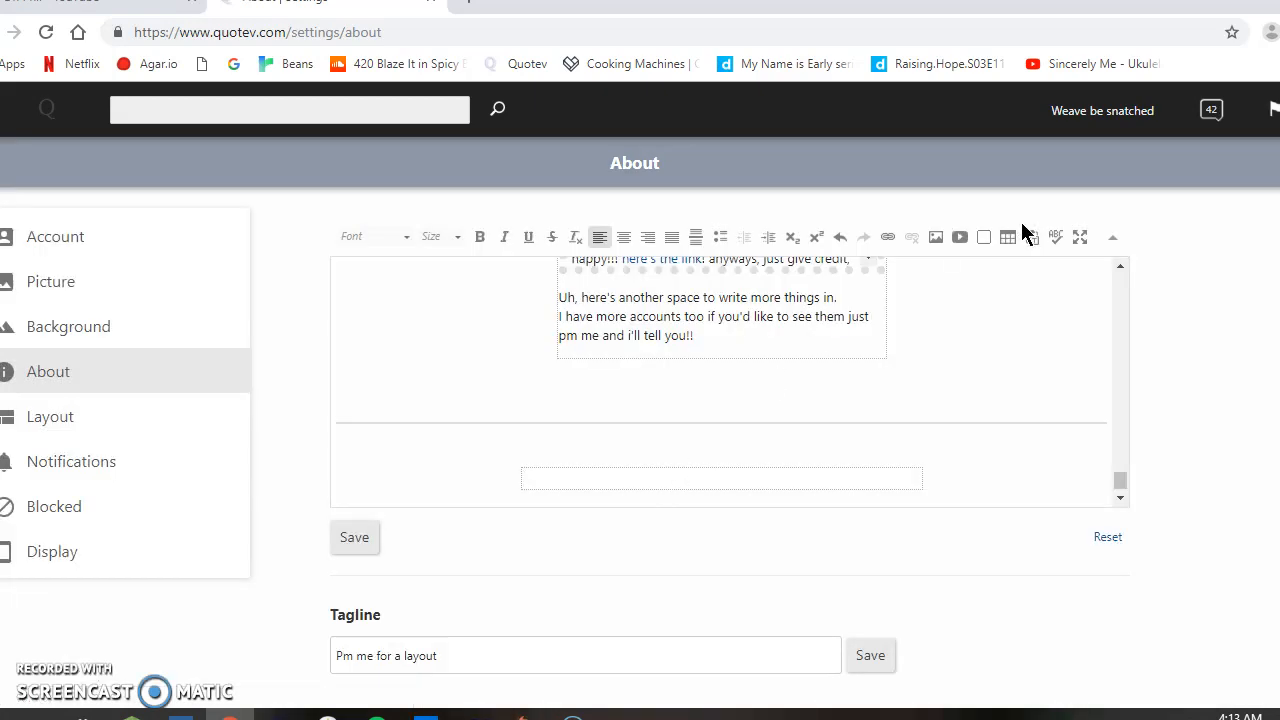
# Step: Start a Box-style div container inside the new table with a border-radius of 77px
pyautogui.click(987, 239)
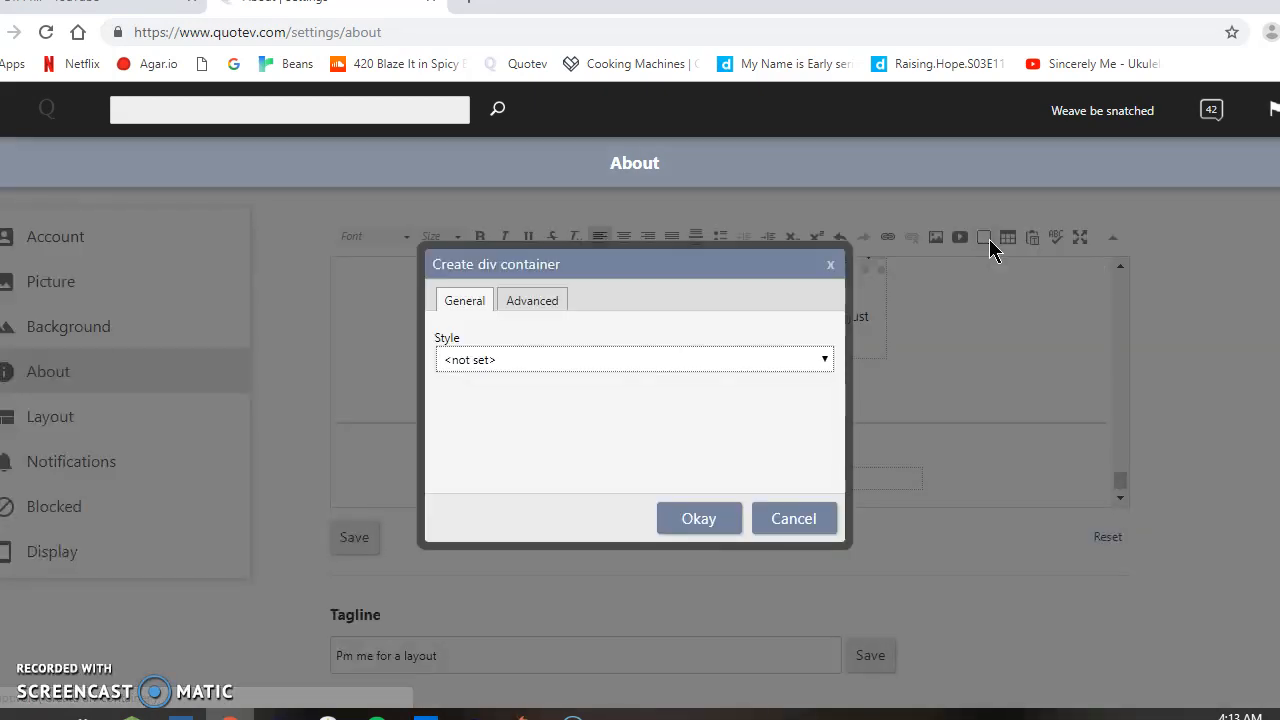
pyautogui.click(712, 358)
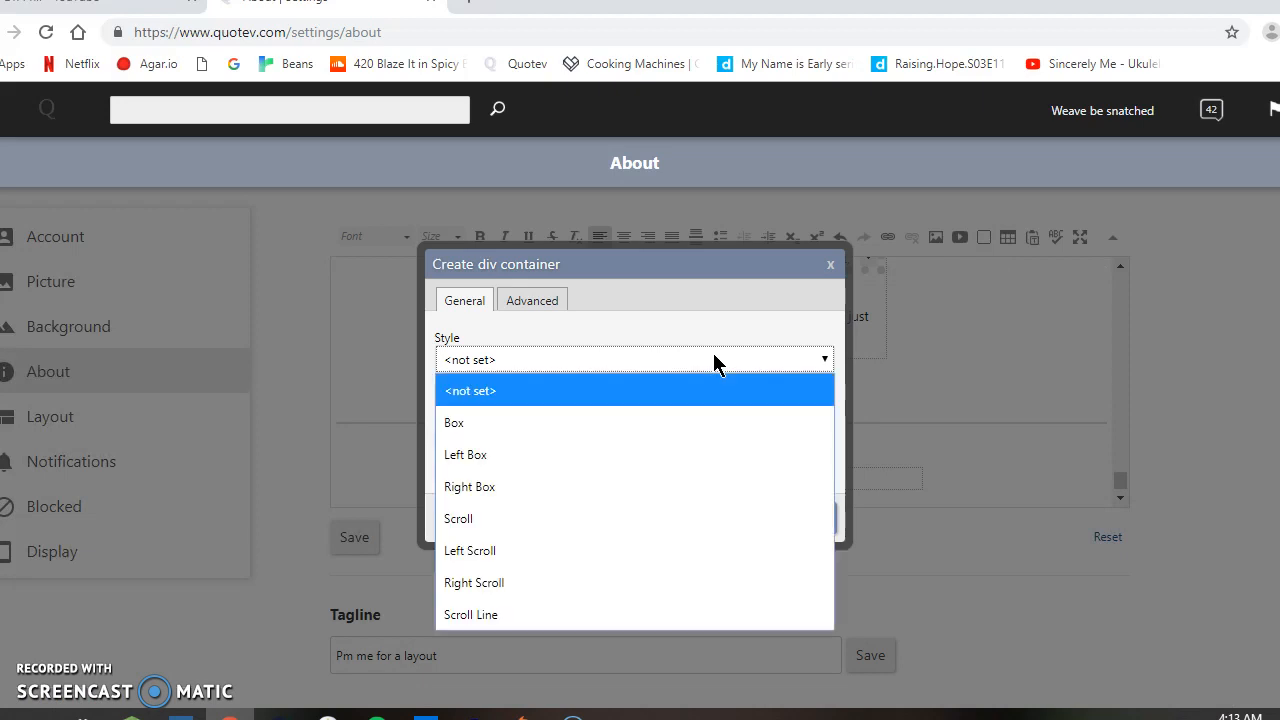
pyautogui.click(579, 436)
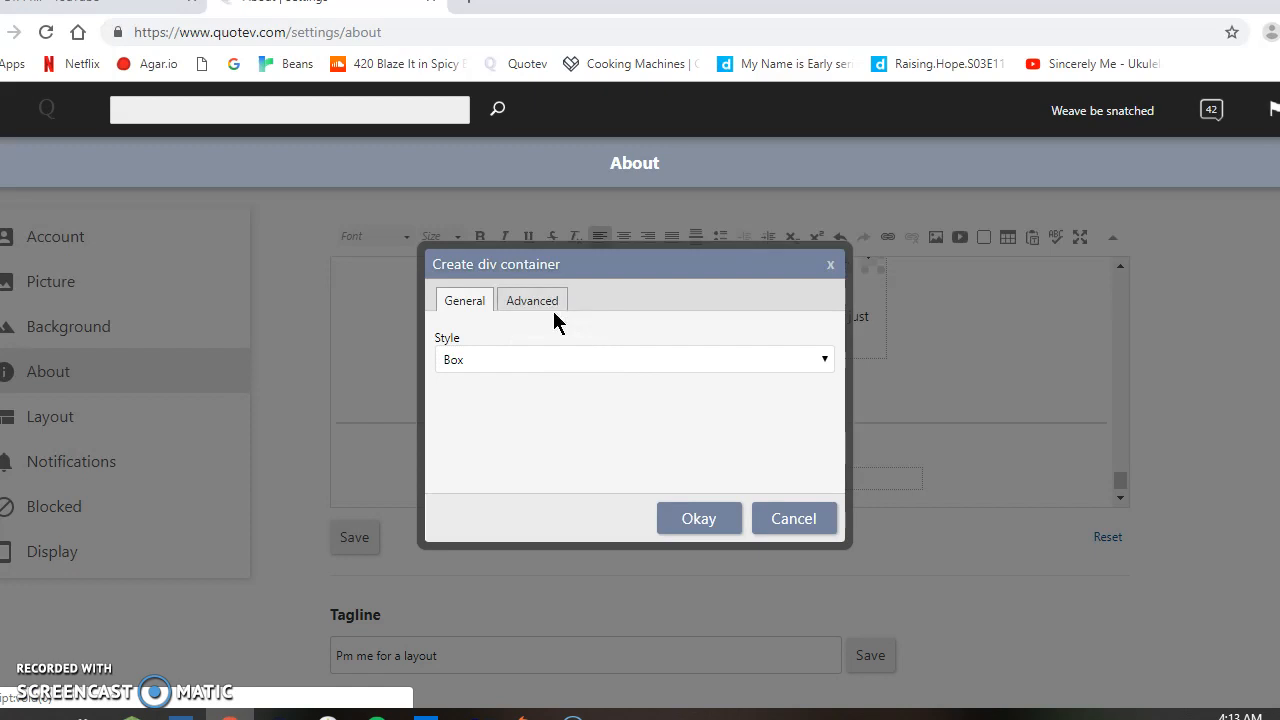
pyautogui.click(548, 310)
pyautogui.click(594, 357)
pyautogui.press('BackSpace')
pyautogui.press('BackSpace')
pyautogui.write('77px')
# Step: Set the container's border-width to 6px, add width: 200px to its style and create it
pyautogui.click(547, 380)
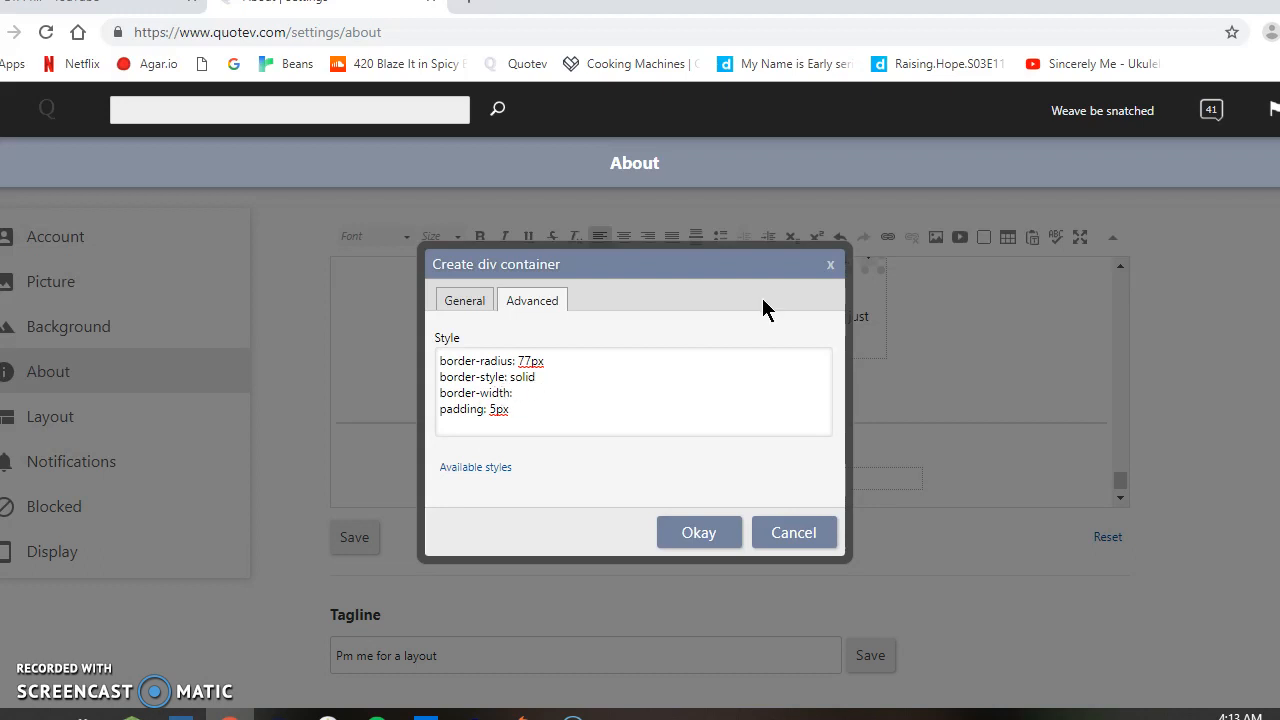
pyautogui.write('x w')
pyautogui.write('idt')
pyautogui.write('h: 200')
pyautogui.moveTo(590, 268); pyautogui.dragTo(997, 494)
pyautogui.click(925, 563)
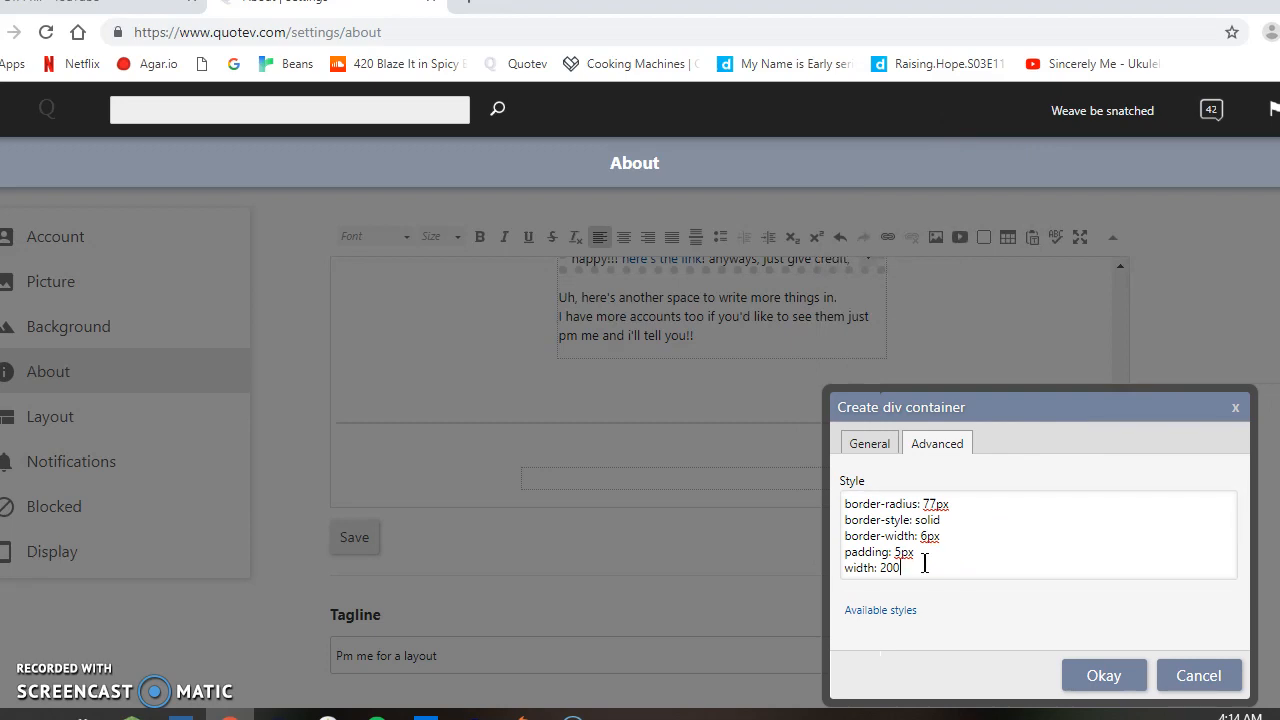
pyautogui.write('px')
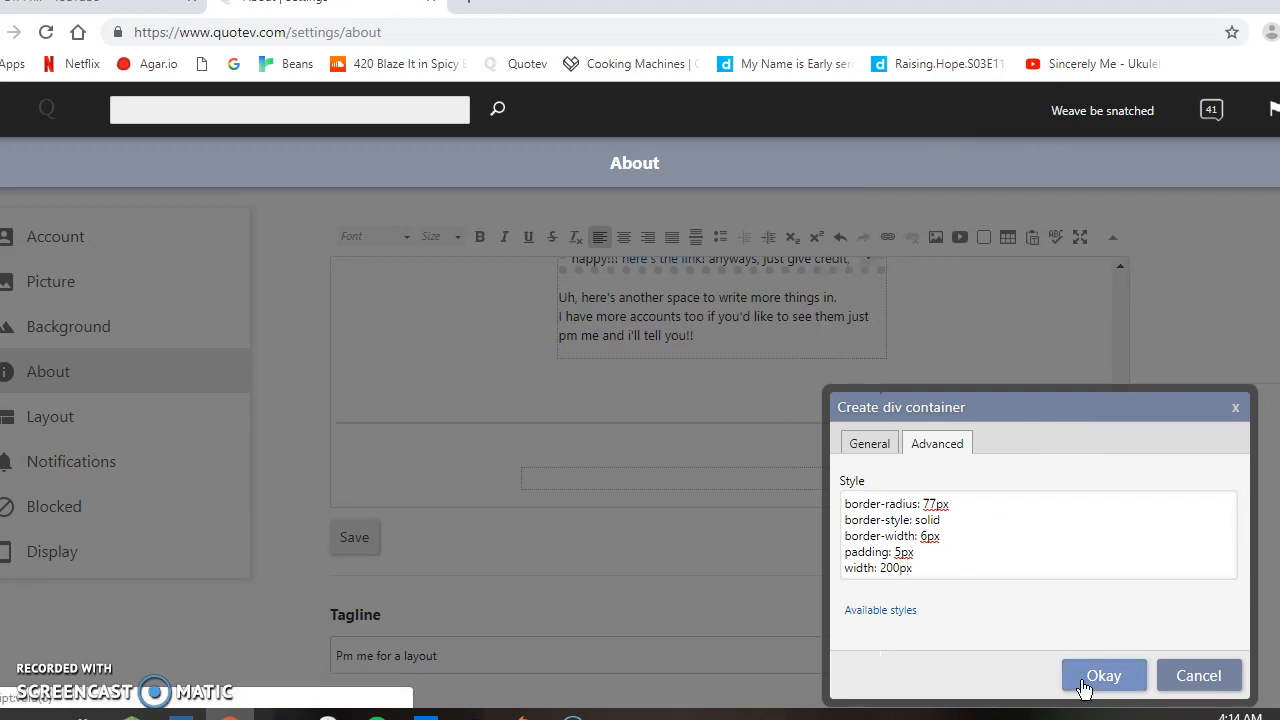
pyautogui.click(1122, 686)
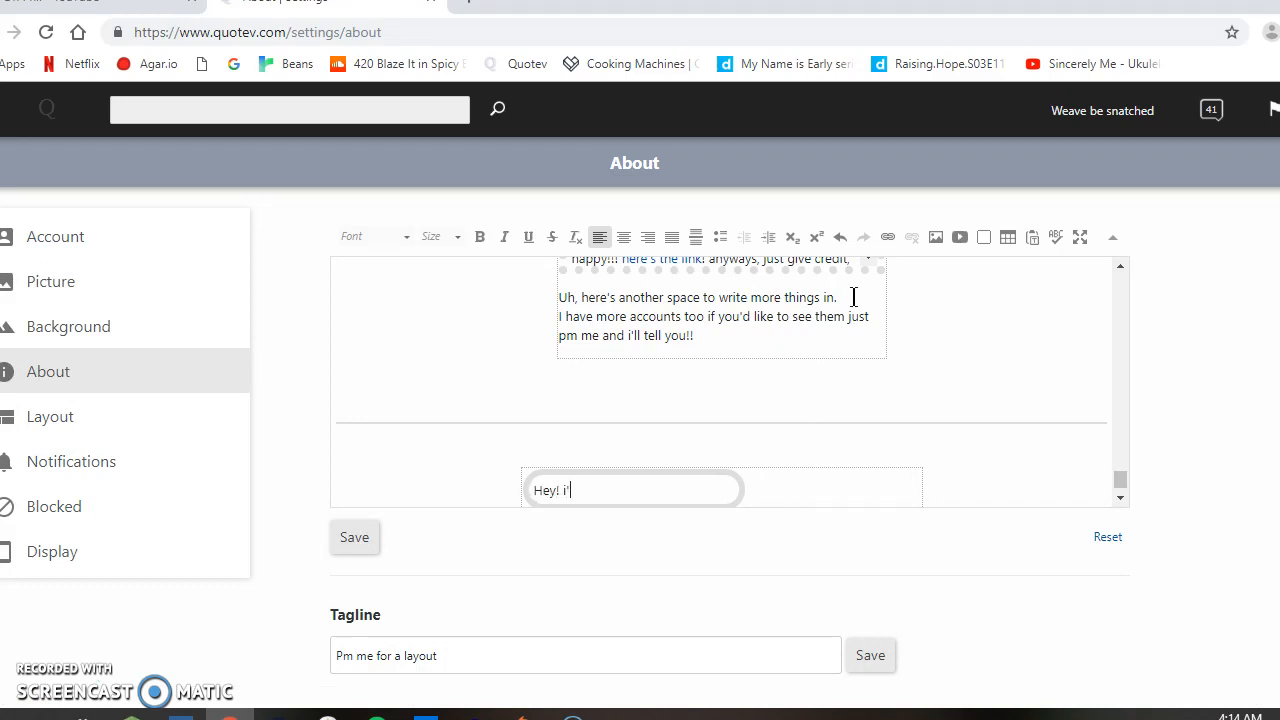
# Step: Write a greeting in the rounded box: "Hey! i'm", the author's first name, and "and i make layouts!"
pyautogui.press('BackSpace')
pyautogui.press('BackSpace')
pyautogui.write('m Ash and i make layouts!')
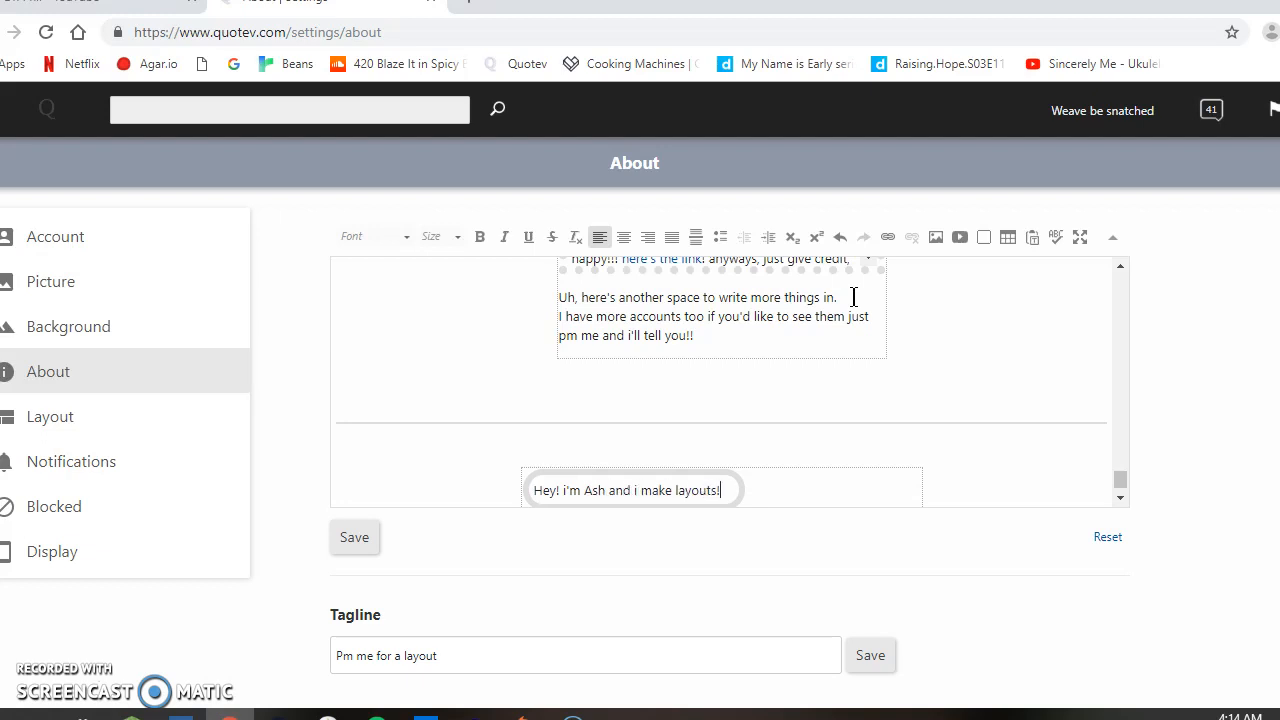
pyautogui.write(' pm')
pyautogui.press('Return')
pyautogui.write('pm m')
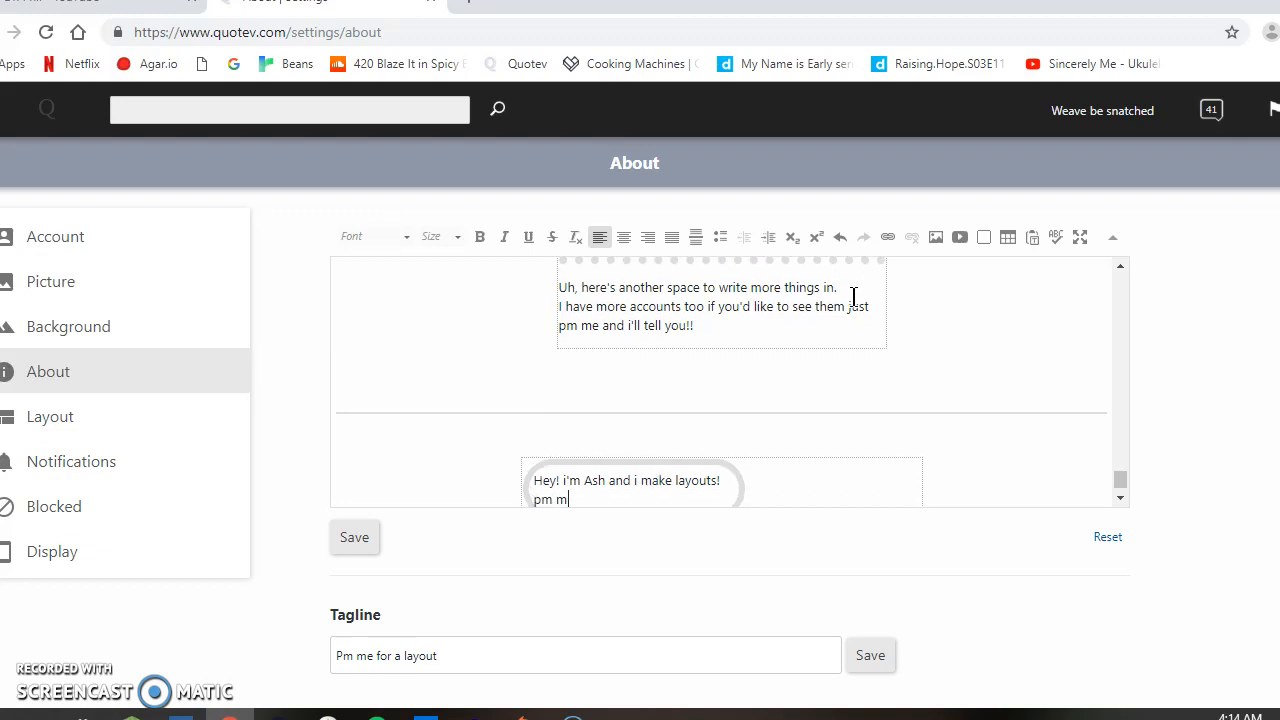
pyautogui.write('e about it')
pyautogui.moveTo(533, 502); pyautogui.dragTo(733, 467)
pyautogui.press('BackSpace')
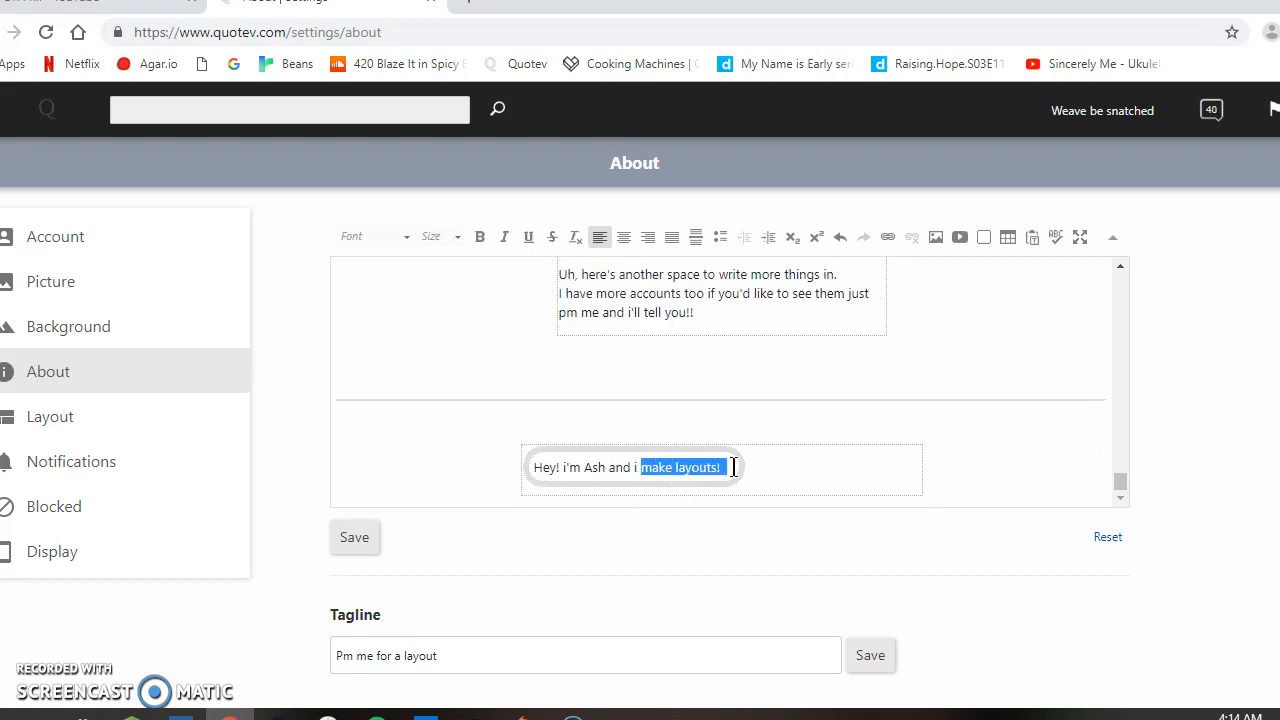
# Step: Add a second line under the greeting reading "pm me about it before using it"
pyautogui.click(724, 467)
pyautogui.press('Return')
pyautogui.write('pm')
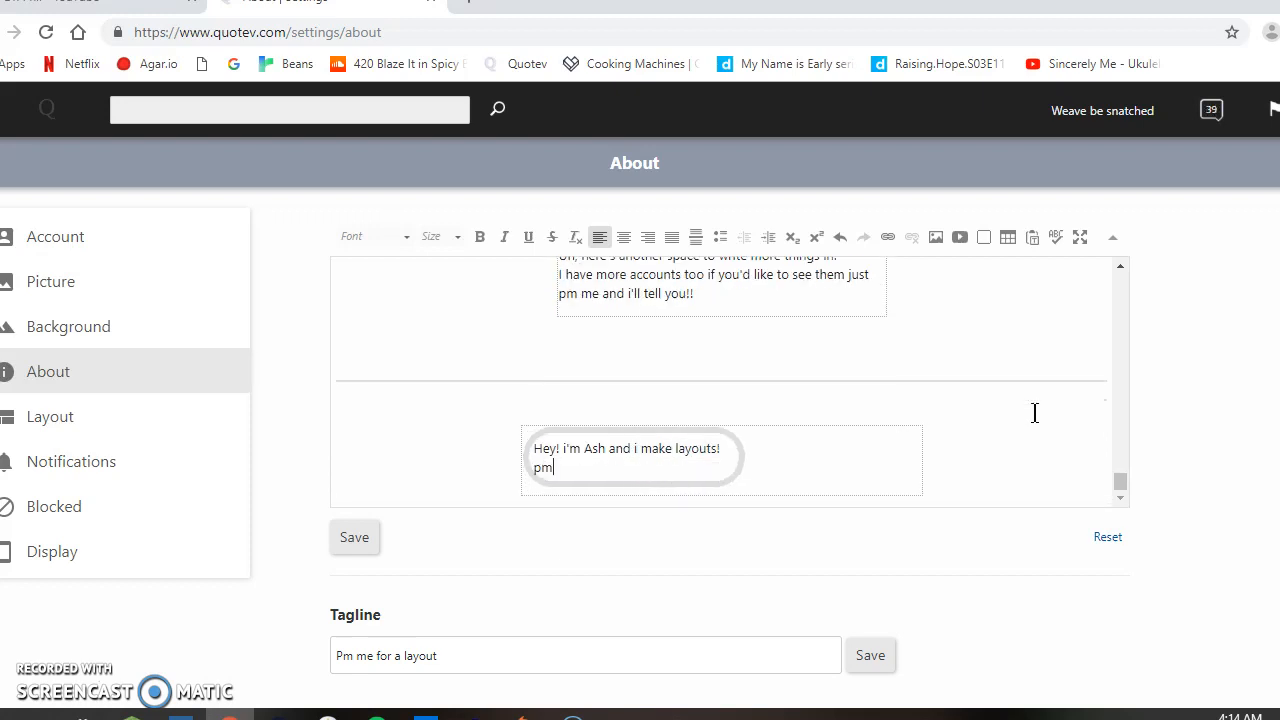
pyautogui.write(' me about it before using it')
# Step: Centre both text lines in the rounded box by adjusting the leading spaces
pyautogui.moveTo(539, 465); pyautogui.dragTo(533, 465)
pyautogui.click(535, 465)
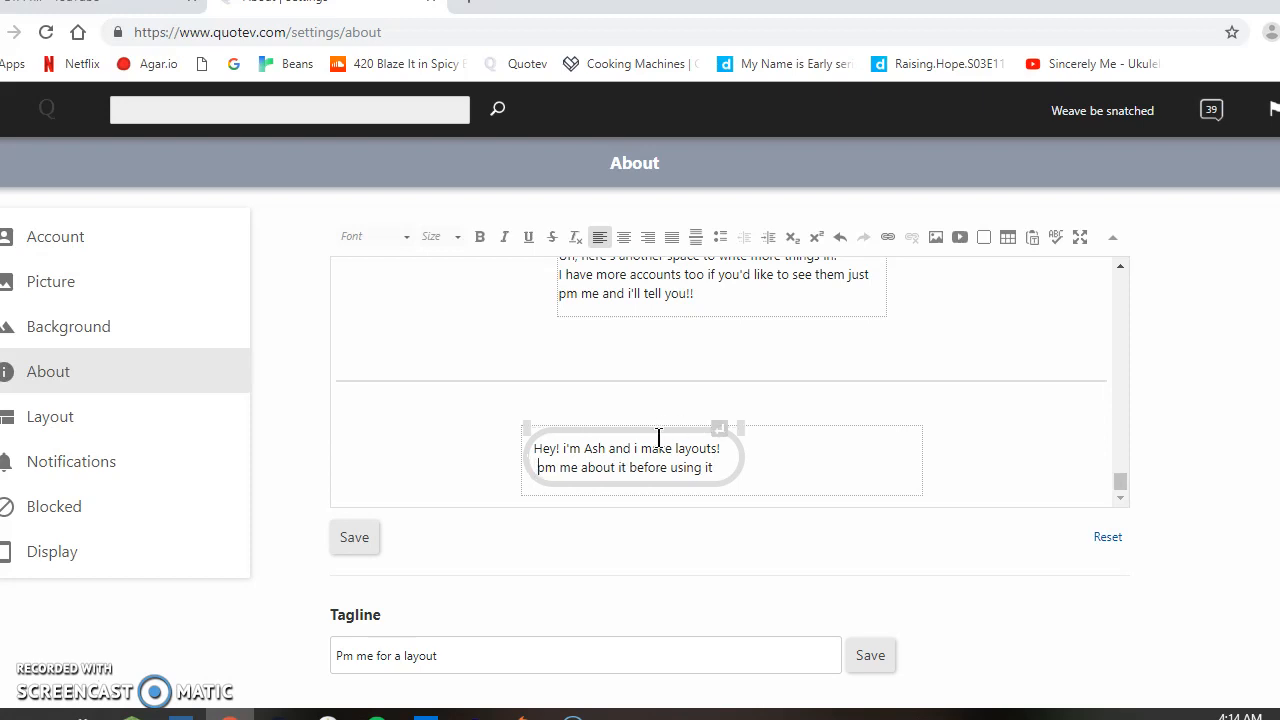
pyautogui.click(531, 447)
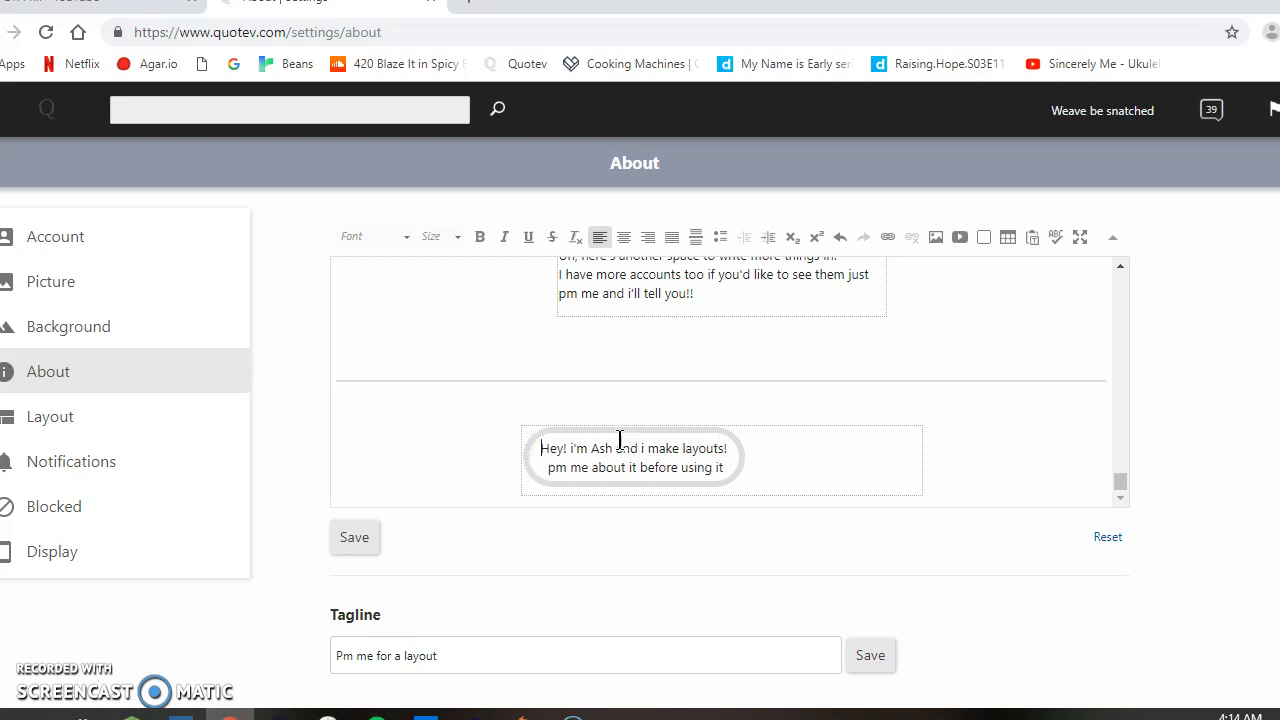
pyautogui.click(546, 472)
pyautogui.press('BackSpace')
pyautogui.press('BackSpace')
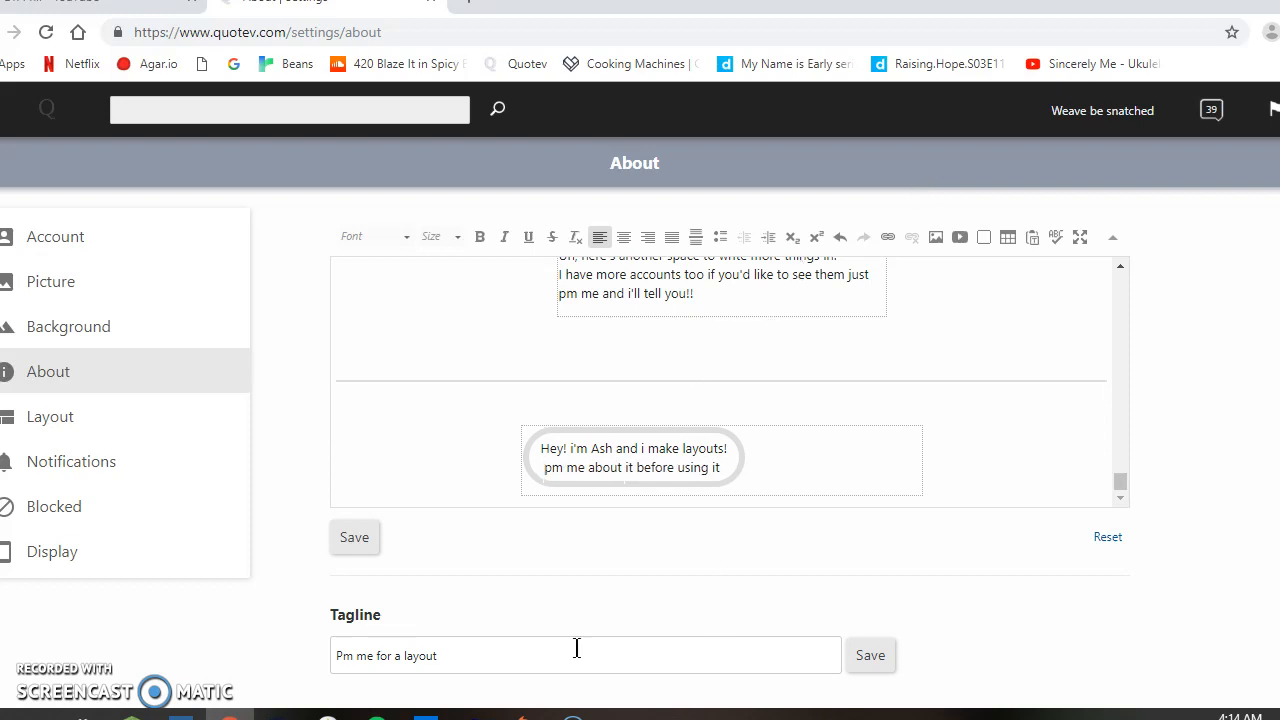
# Step: Set up a nested table below the rounded box's text with 1 row, 1 column and a width of 59
pyautogui.click(808, 458)
pyautogui.click(1006, 237)
pyautogui.press('BackSpace')
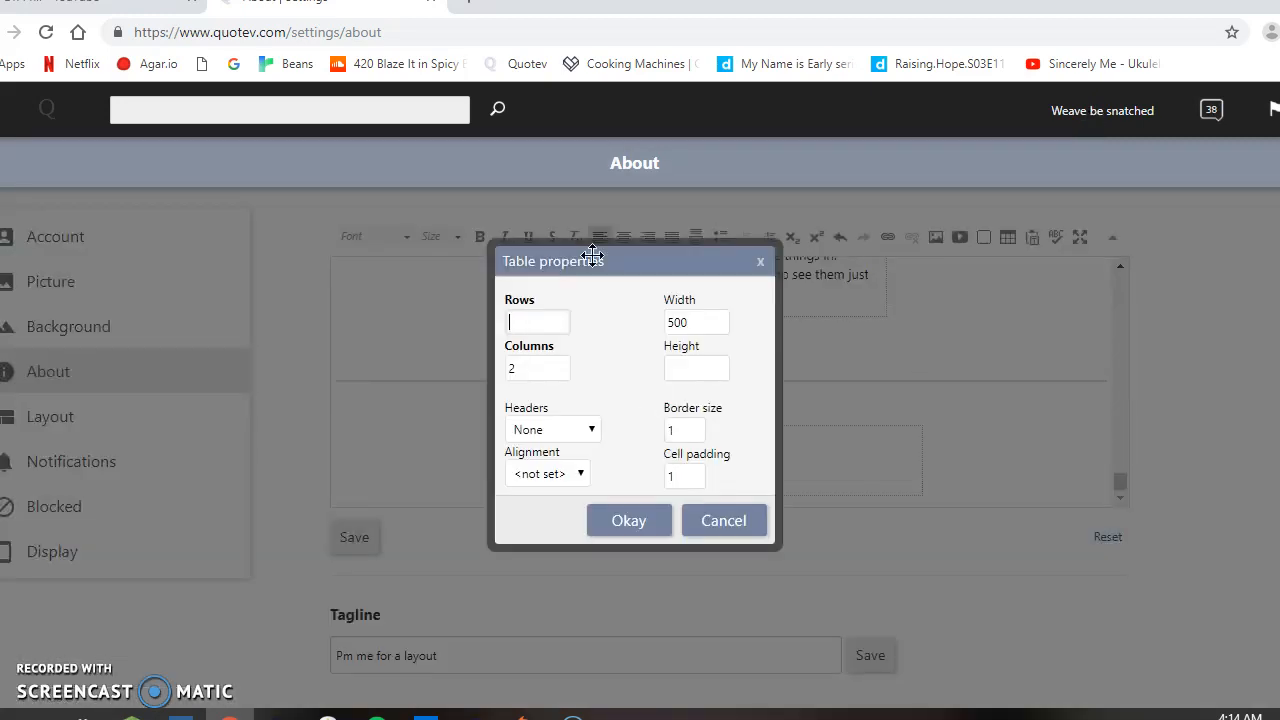
pyautogui.write('1')
pyautogui.click(707, 327)
pyautogui.press('BackSpace')
pyautogui.press('BackSpace')
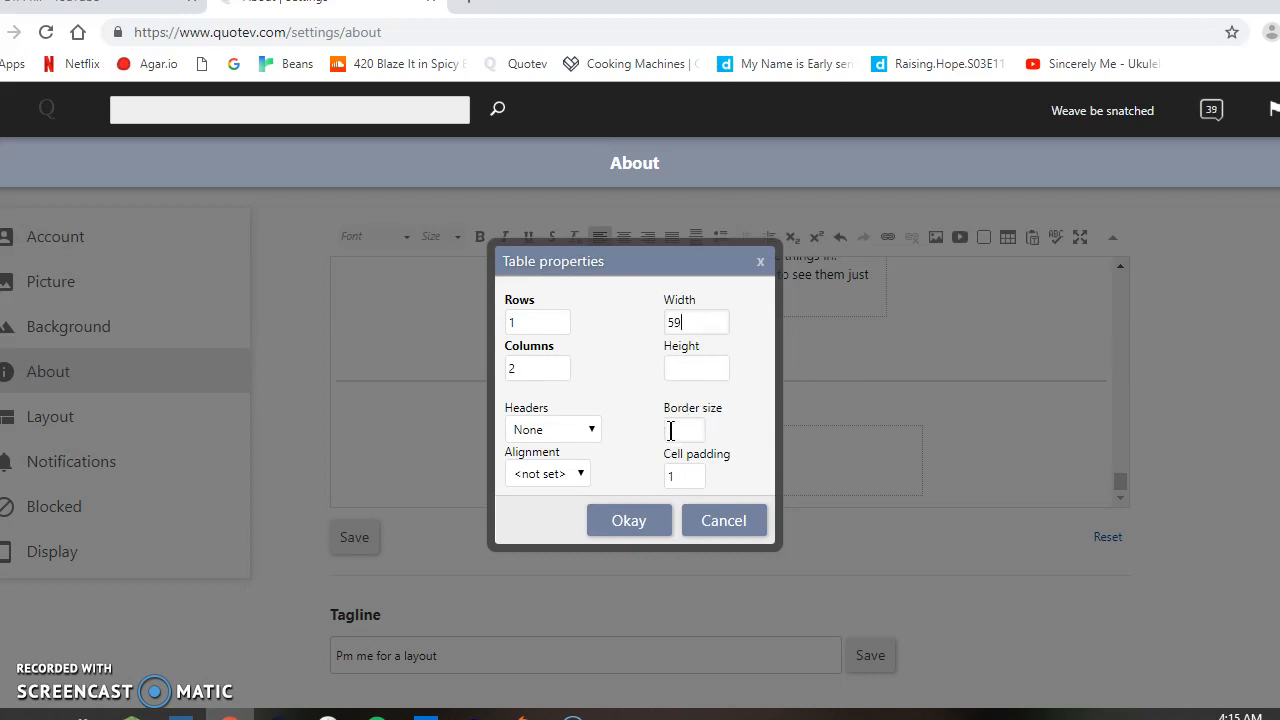
pyautogui.click(561, 370)
pyautogui.write('1')
# Step: Give the nested table Center alignment and a border size of 0, and insert it
pyautogui.click(560, 477)
pyautogui.click(561, 569)
pyautogui.click(692, 437)
pyautogui.press('BackSpace')
pyautogui.write('0')
pyautogui.click(648, 520)
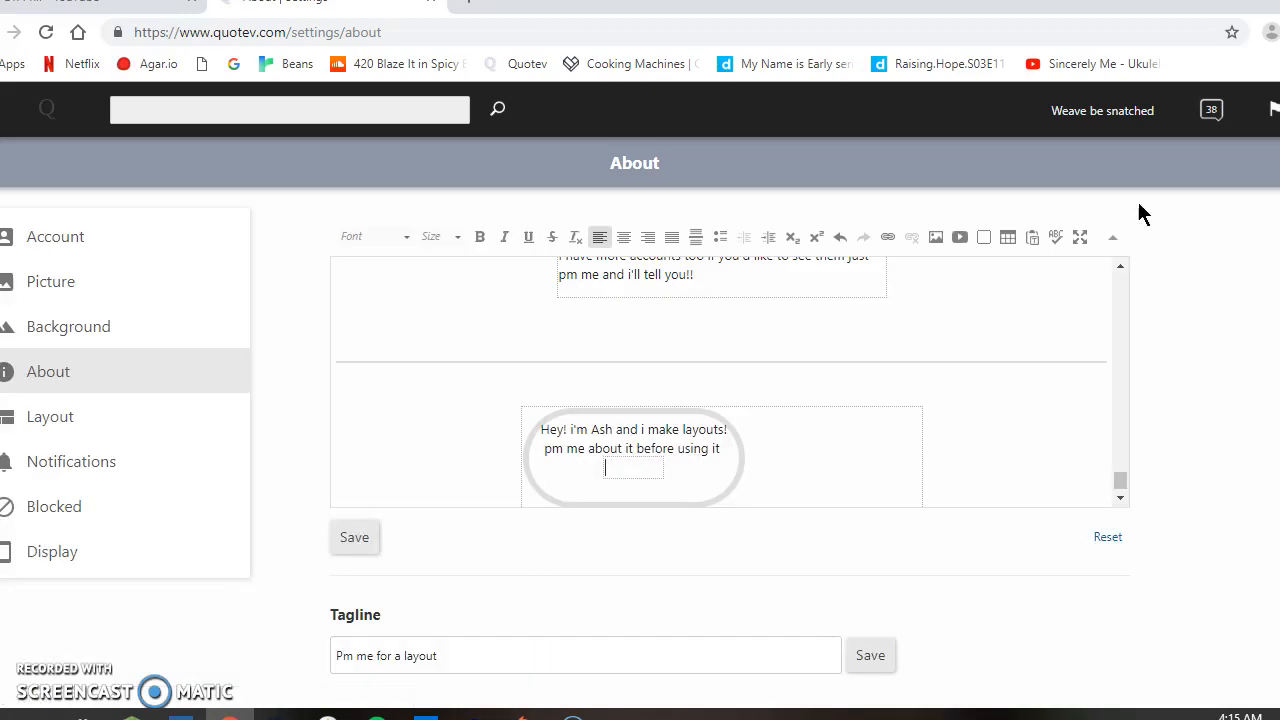
# Step: Create a Scroll-style div container in the nested table with a 10px height and a dashed border
pyautogui.click(984, 238)
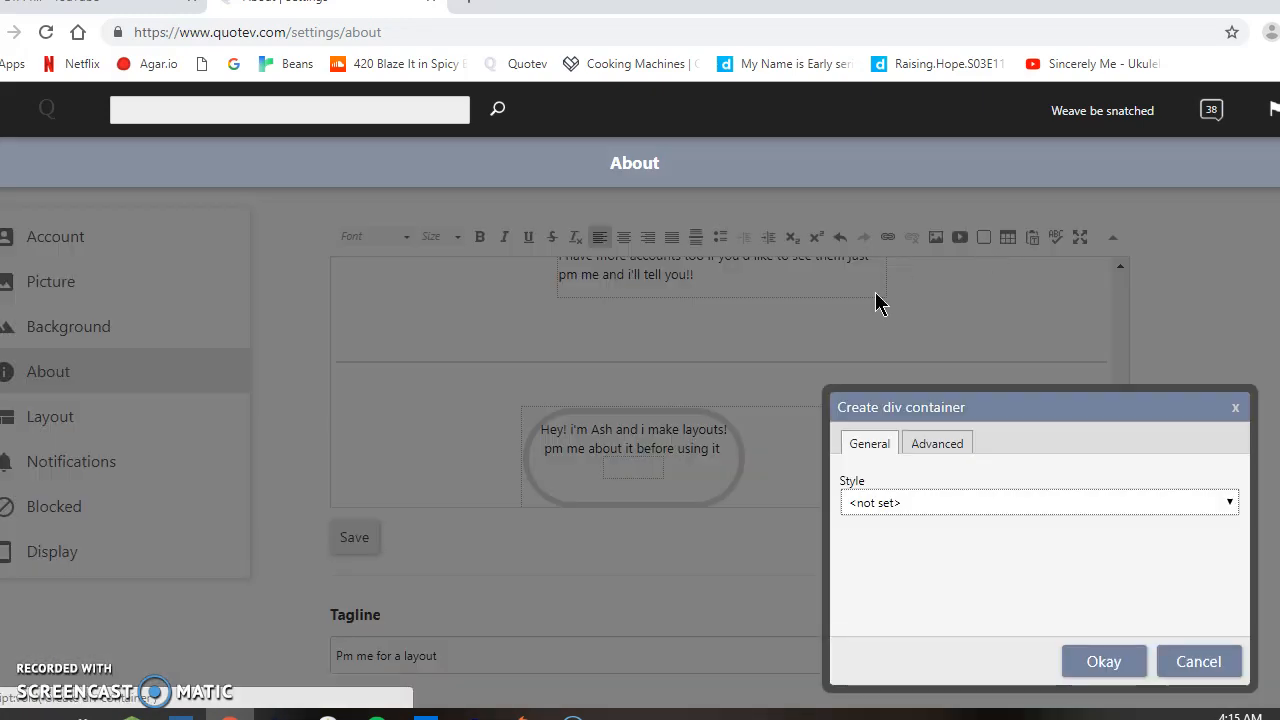
pyautogui.click(911, 508)
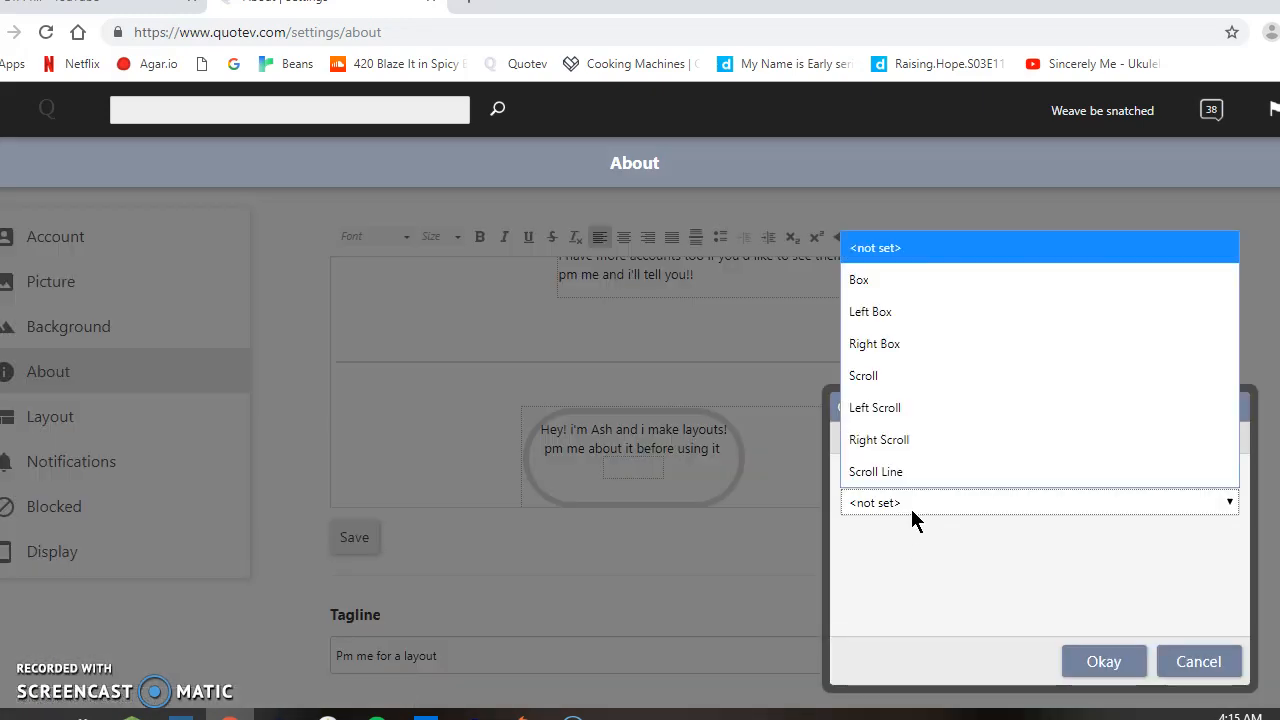
pyautogui.click(927, 376)
pyautogui.click(922, 449)
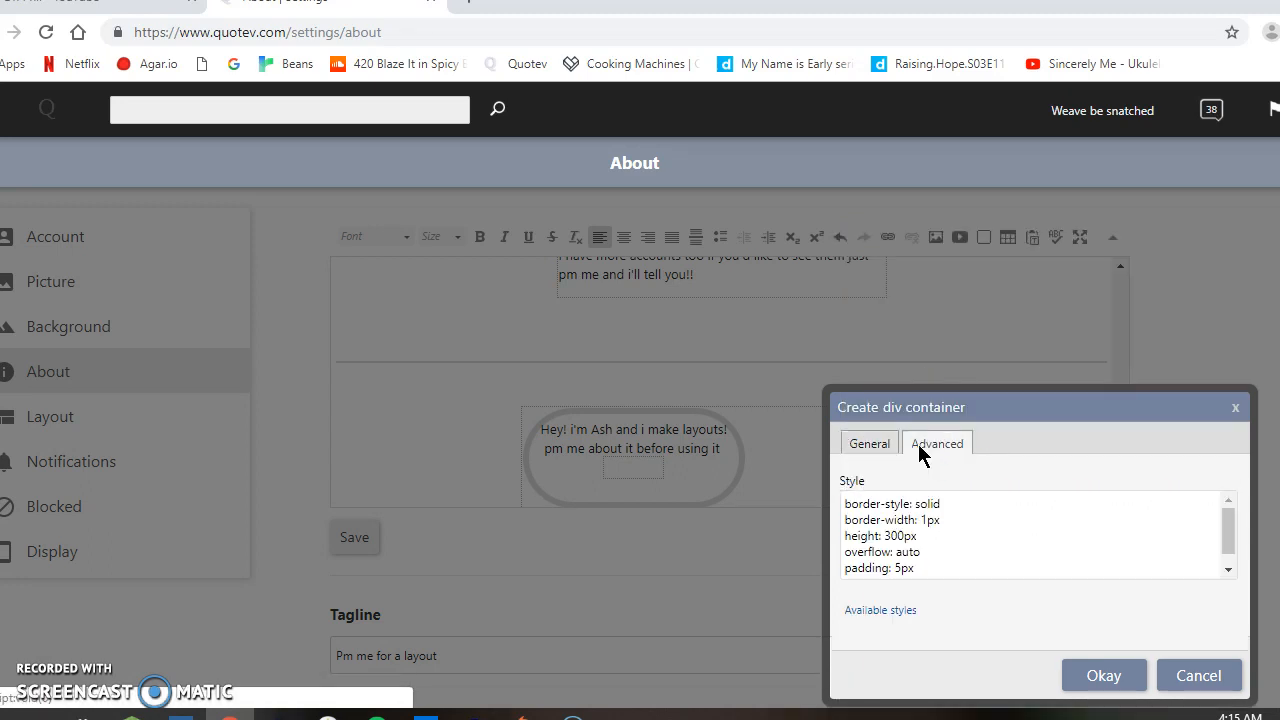
pyautogui.click(894, 536)
pyautogui.press('BackSpace')
pyautogui.press('BackSpace')
pyautogui.write('1')
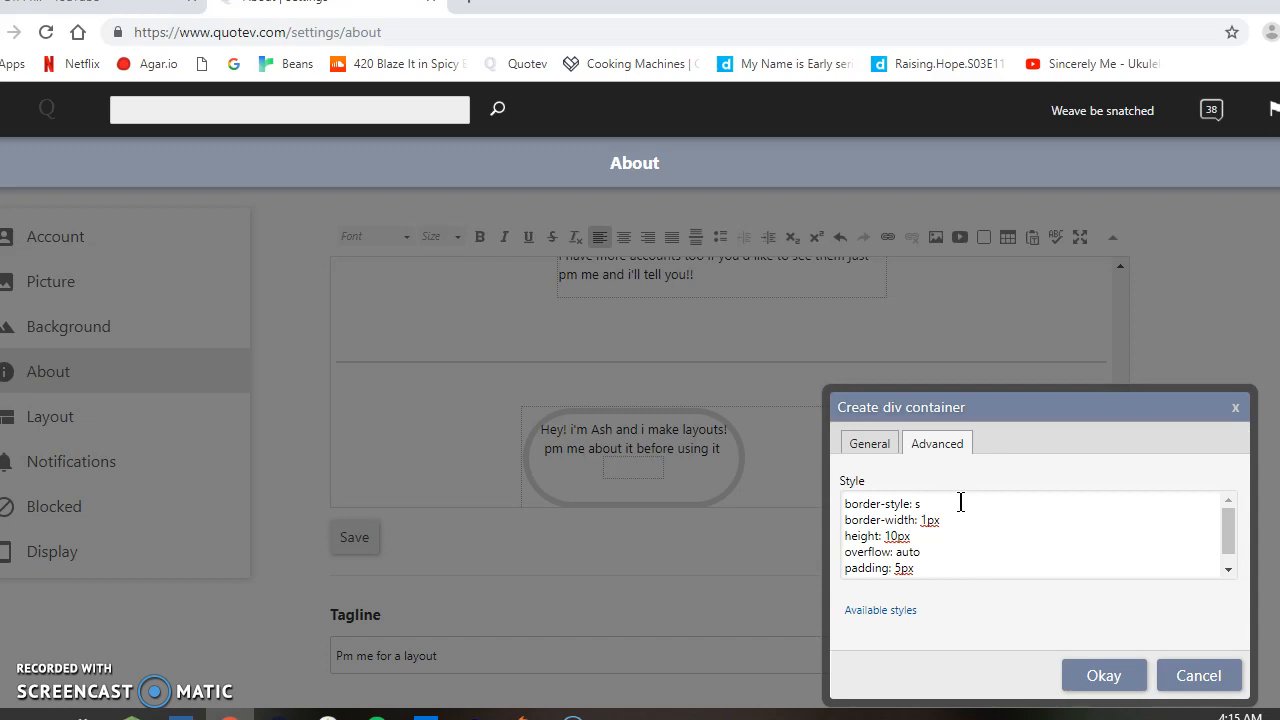
pyautogui.write('ashed')
pyautogui.click(1226, 570)
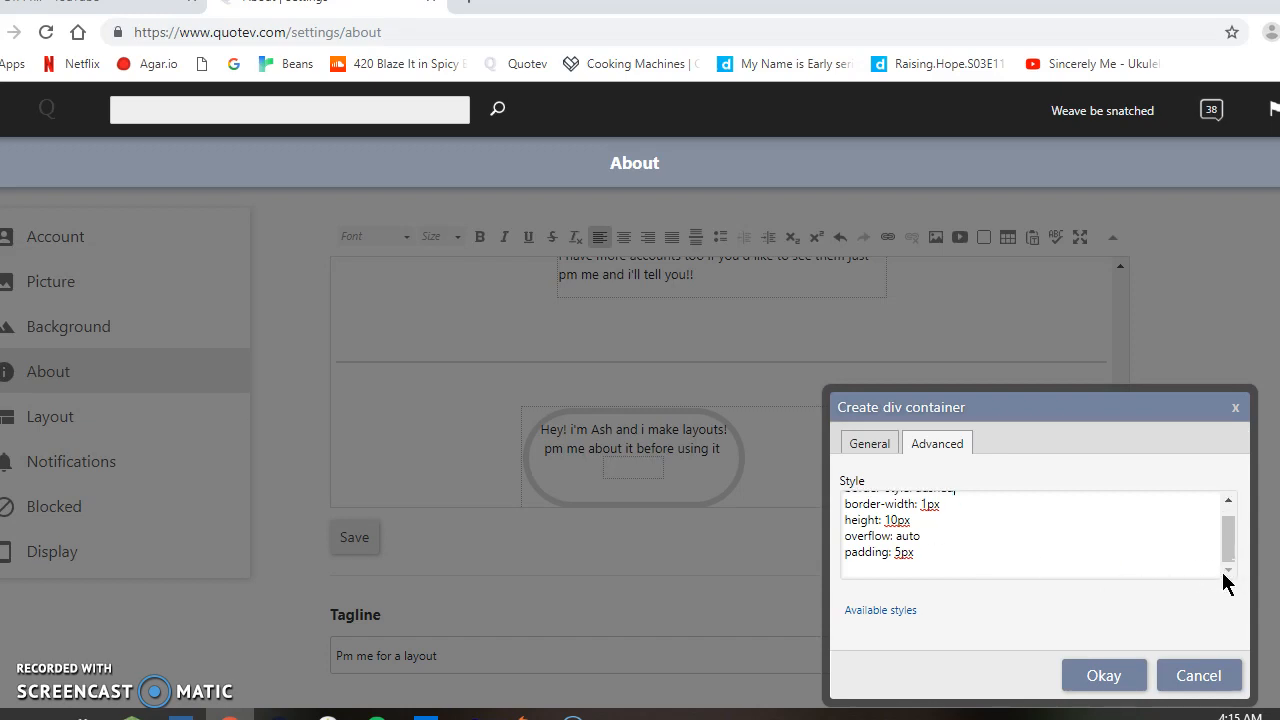
pyautogui.click(1110, 682)
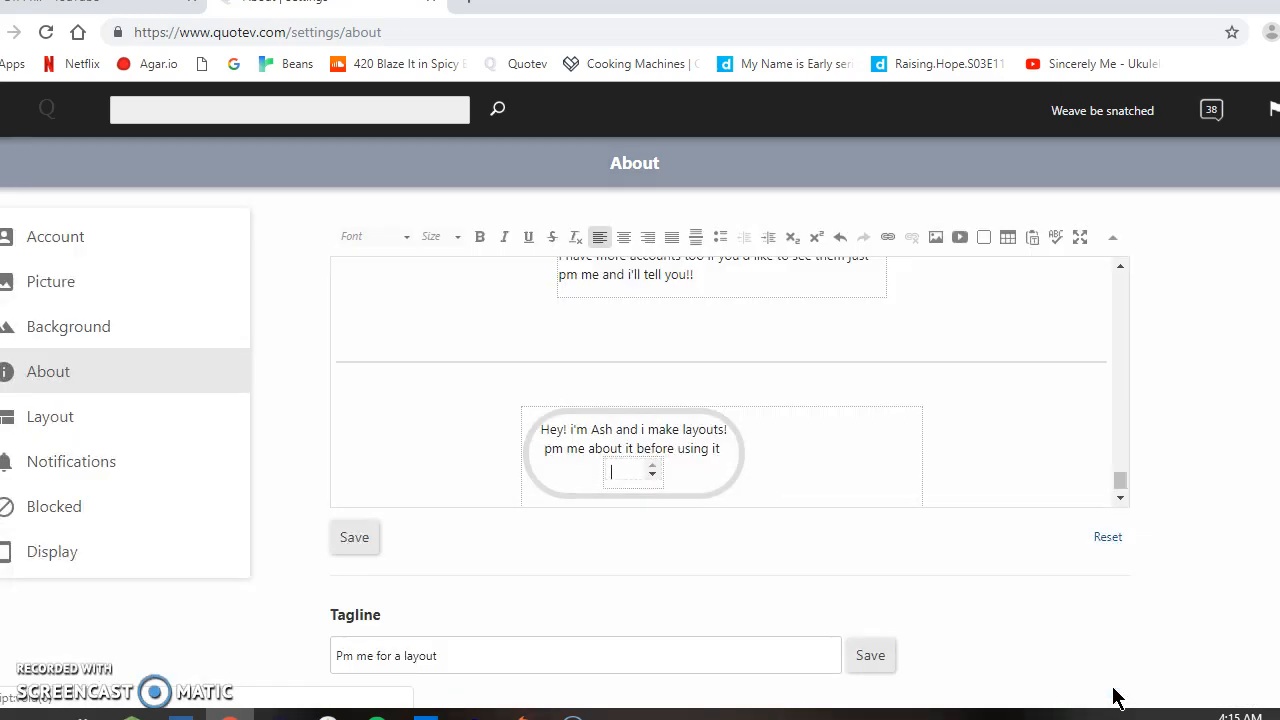
# Step: Enter the text "cred" in the small scroll box
pyautogui.write('Hewwo')
pyautogui.press('BackSpace')
pyautogui.press('BackSpace')
pyautogui.press('BackSpace')
pyautogui.write('red')
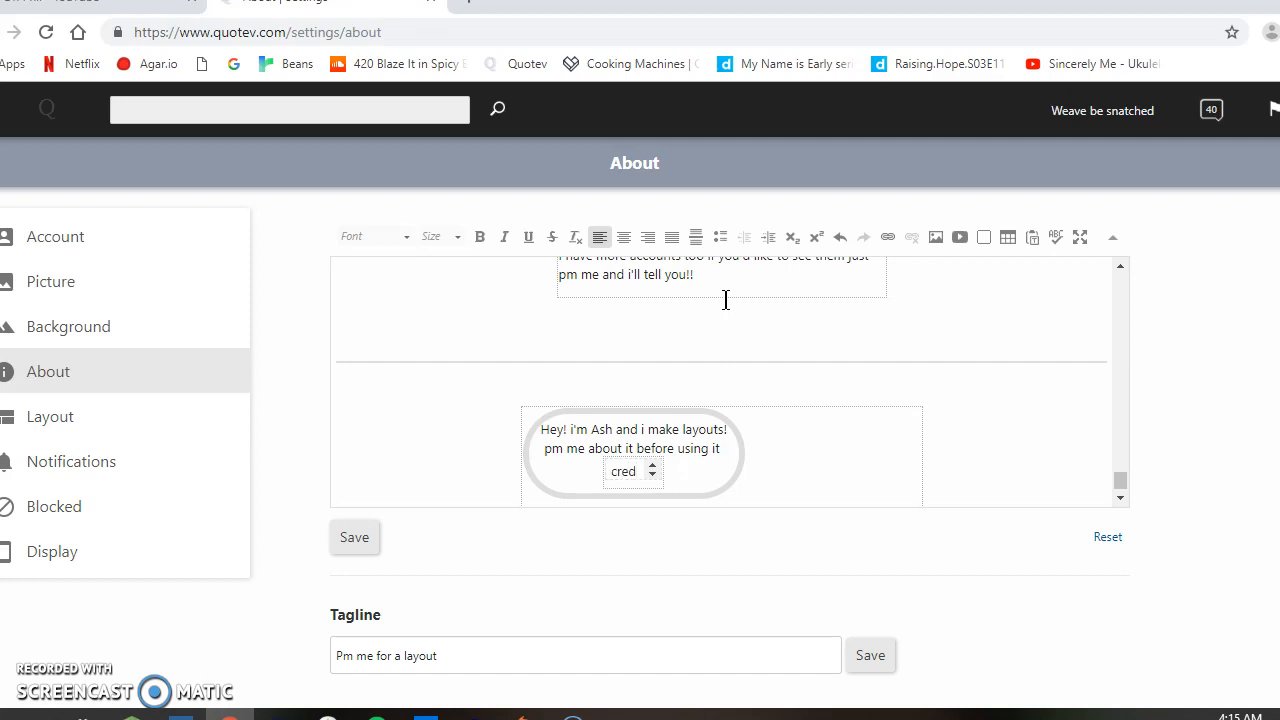
# Step: Link the word "cred" to the copied channel URL
pyautogui.doubleClick(625, 471)
pyautogui.hotkey('ctrl', 'l')
pyautogui.write('https://www.youtube.com/channel/UCm9Yqpyzl236wX95FRBLUSA?view_as=subscriber')
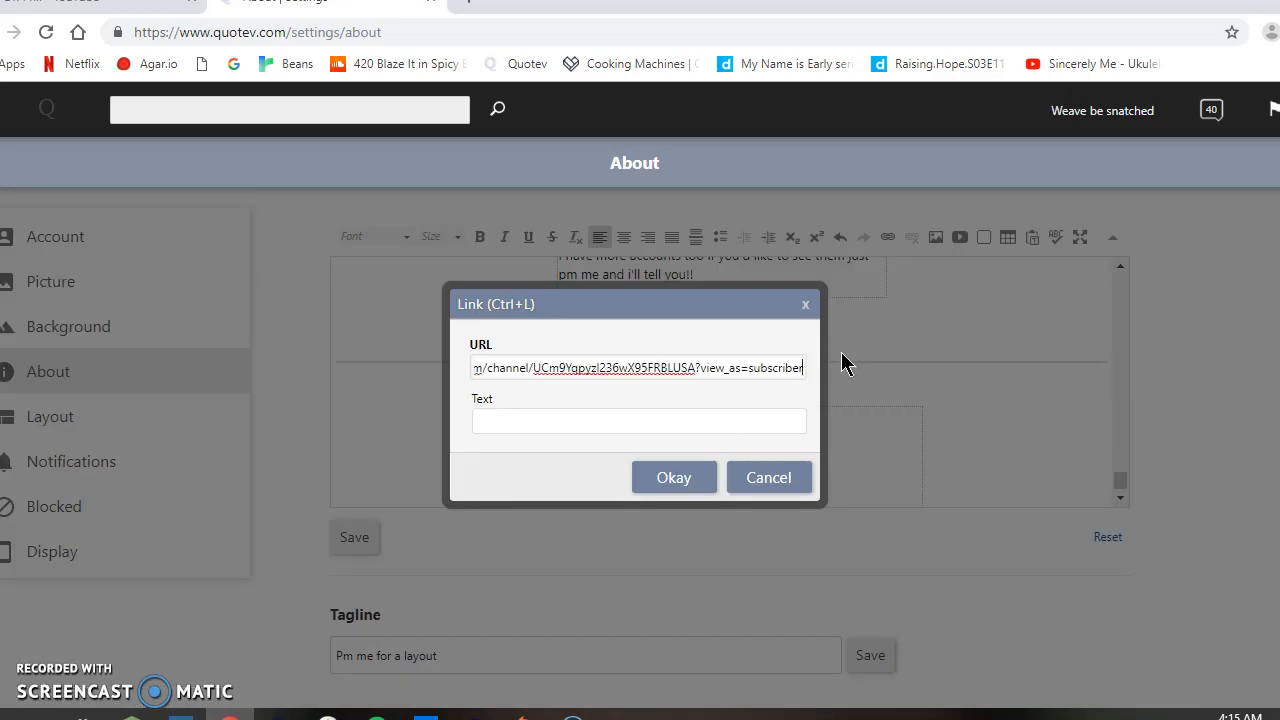
pyautogui.click(805, 304)
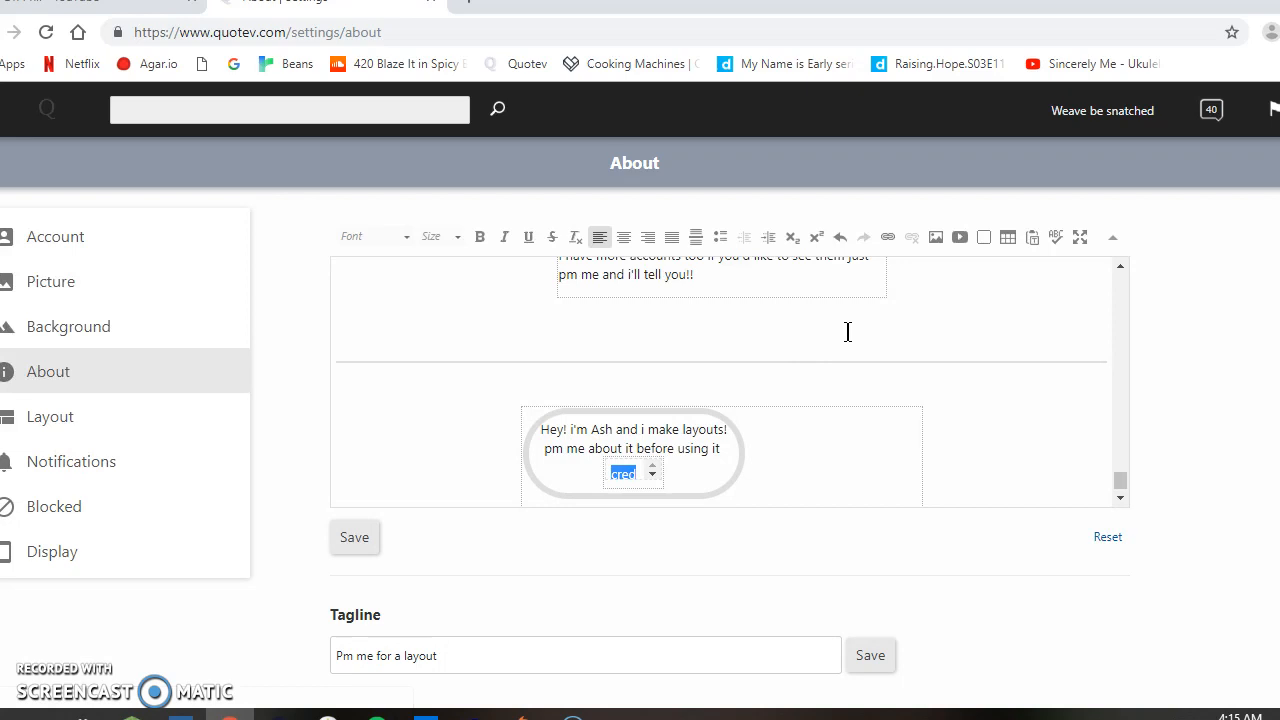
# Step: Link the word "cred" in the small scroll box to the profile address copied from the account name
pyautogui.hotkey('ctrl', 'l')
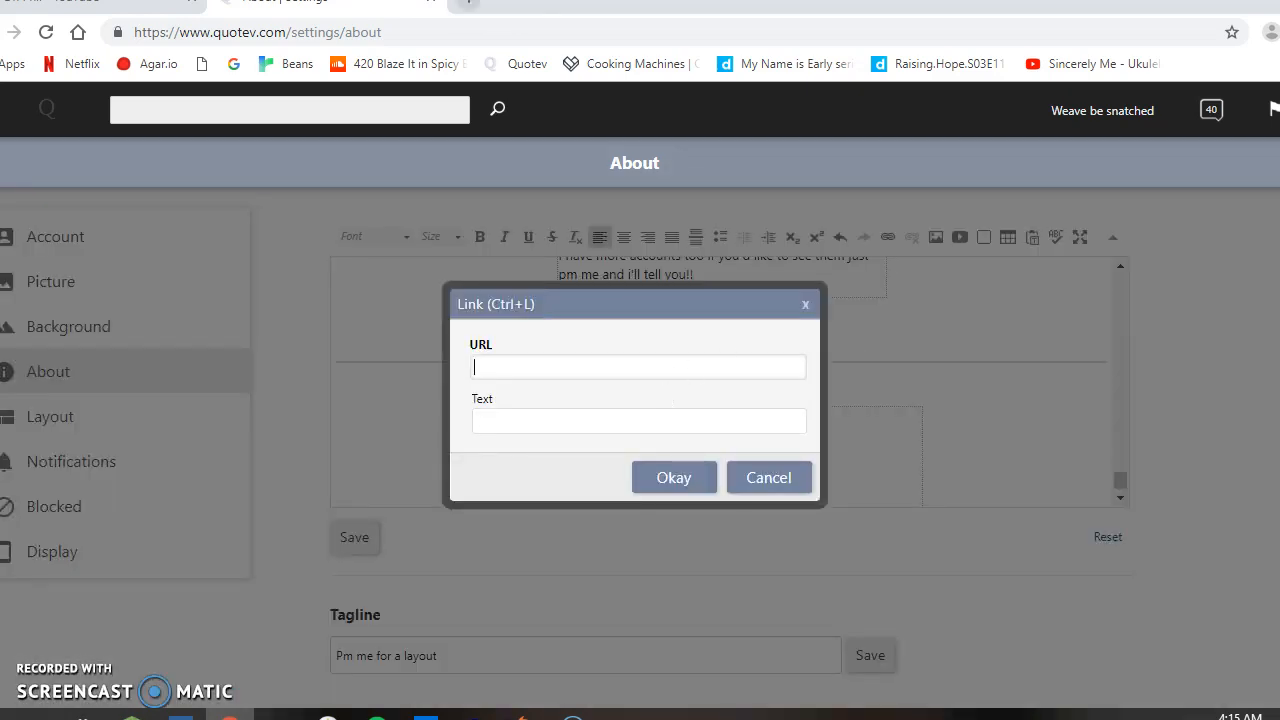
pyautogui.rightClick(1132, 116)
pyautogui.click(1122, 226)
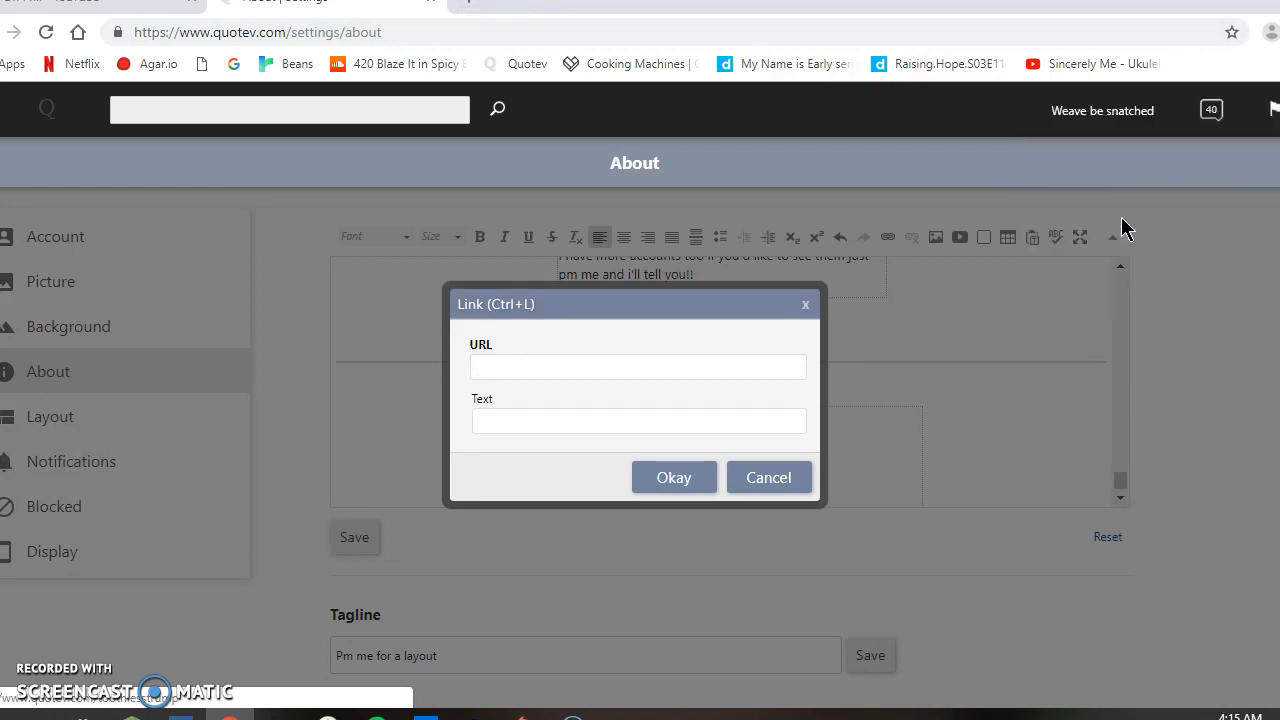
pyautogui.click(708, 364)
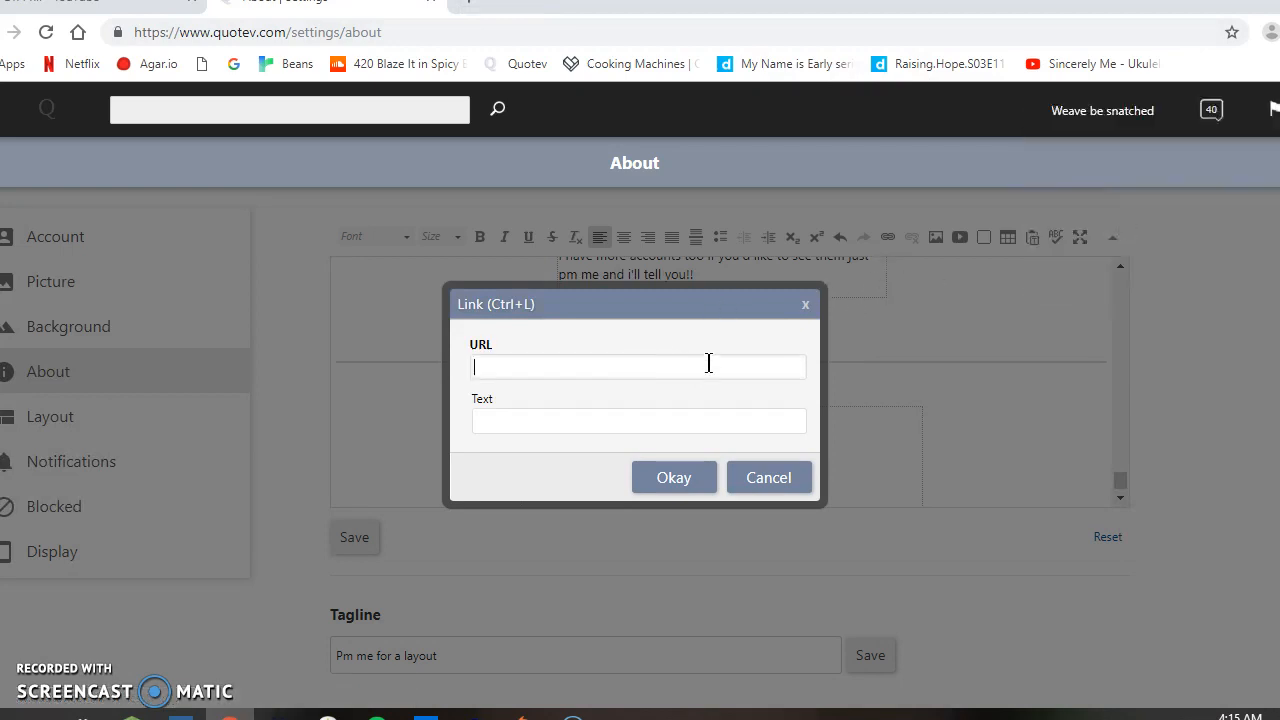
pyautogui.hotkey('ctrl', 'v')
pyautogui.click(674, 478)
pyautogui.write('cred')
pyautogui.click(650, 475)
pyautogui.click(636, 470)
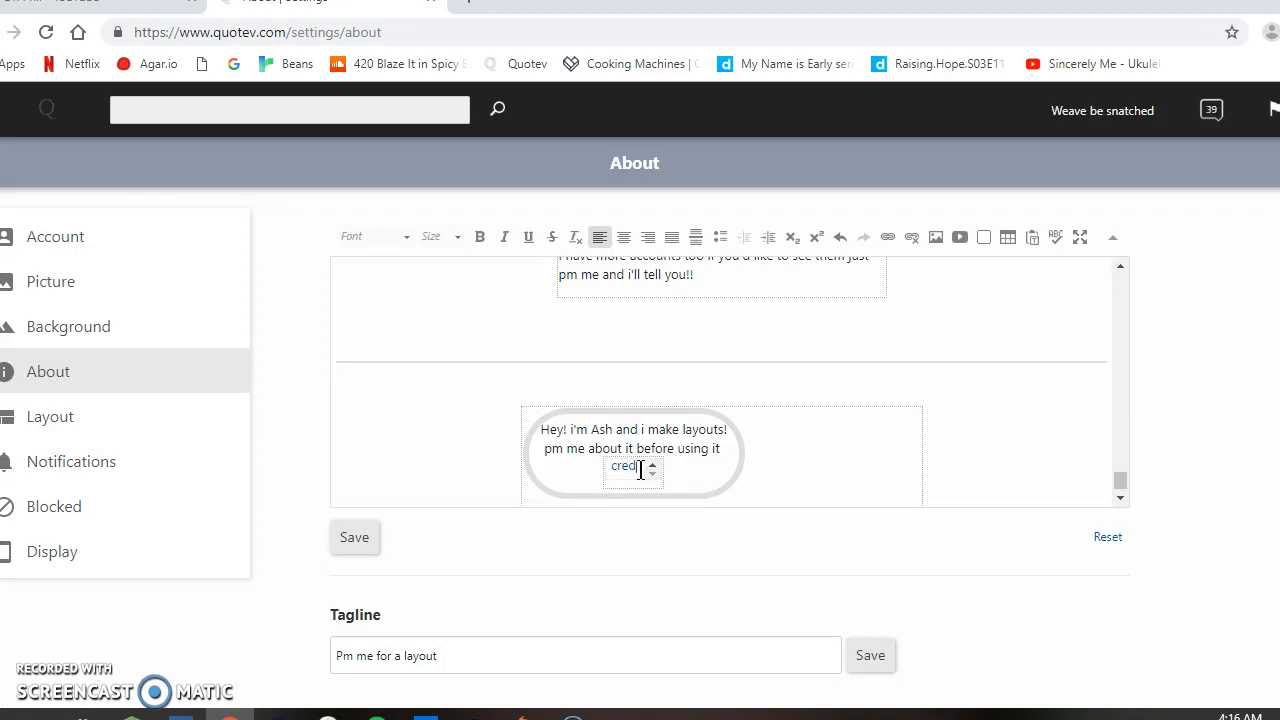
# Step: Add the word "youtube" on its own line below "cred" in the small scroll box
pyautogui.press('BackSpace')
pyautogui.press('BackSpace')
pyautogui.press('BackSpace')
pyautogui.press('BackSpace')
pyautogui.write('youtube')
# Step: Copy the YouTube channel's URL from the other tab and link the word "youtube" to it
pyautogui.hotkey('ctrl', 'shift', 'Tab')
pyautogui.click(425, 33)
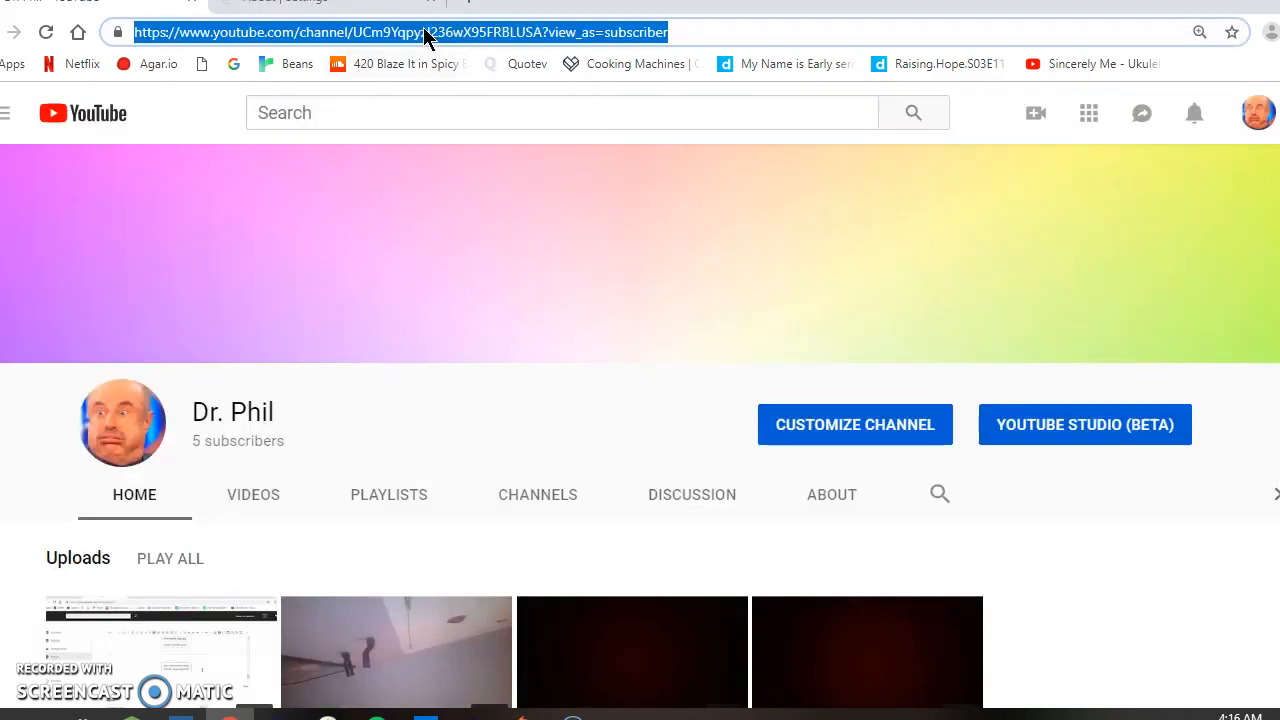
pyautogui.click(380, 5)
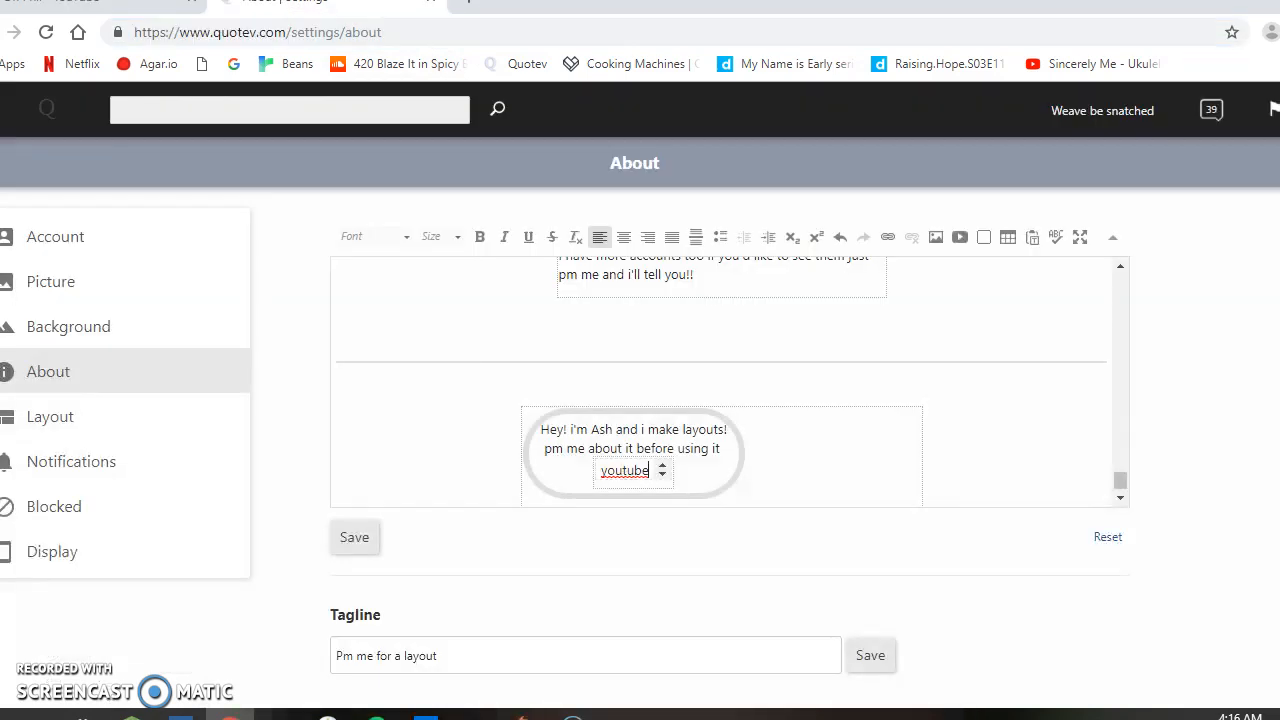
pyautogui.doubleClick(631, 467)
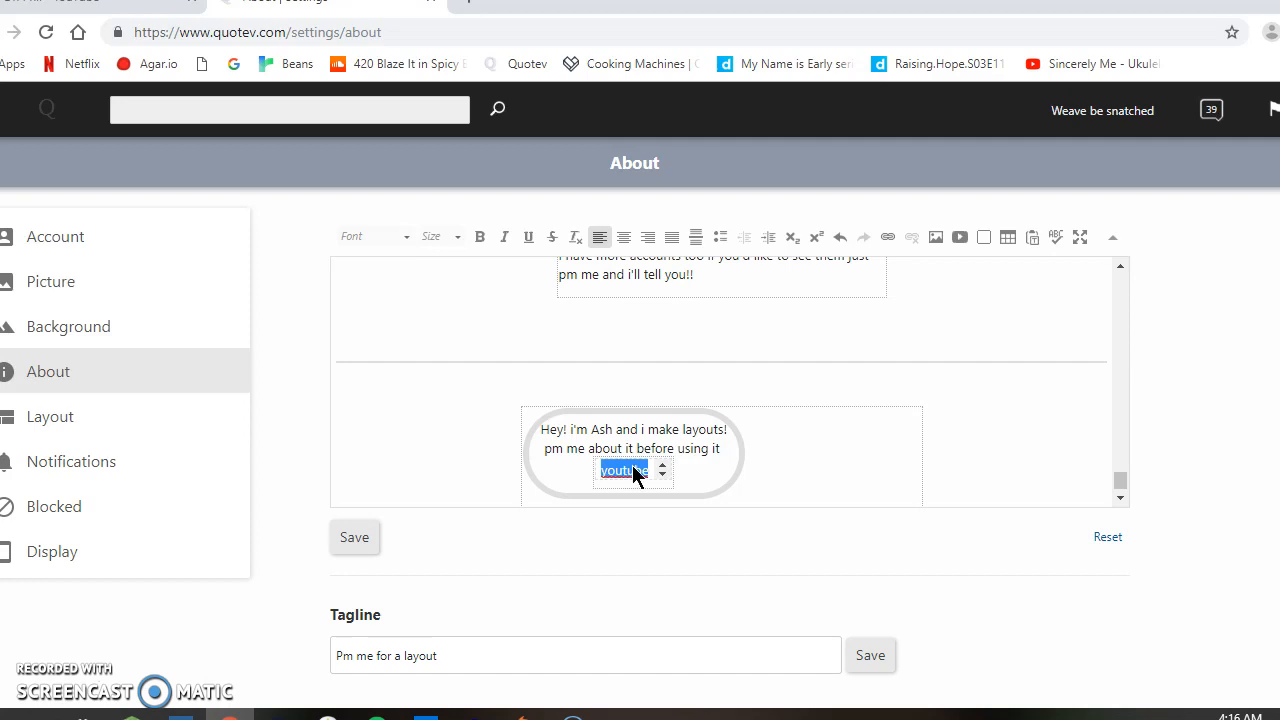
pyautogui.hotkey('ctrl', 'l')
pyautogui.hotkey('ctrl', 'v')
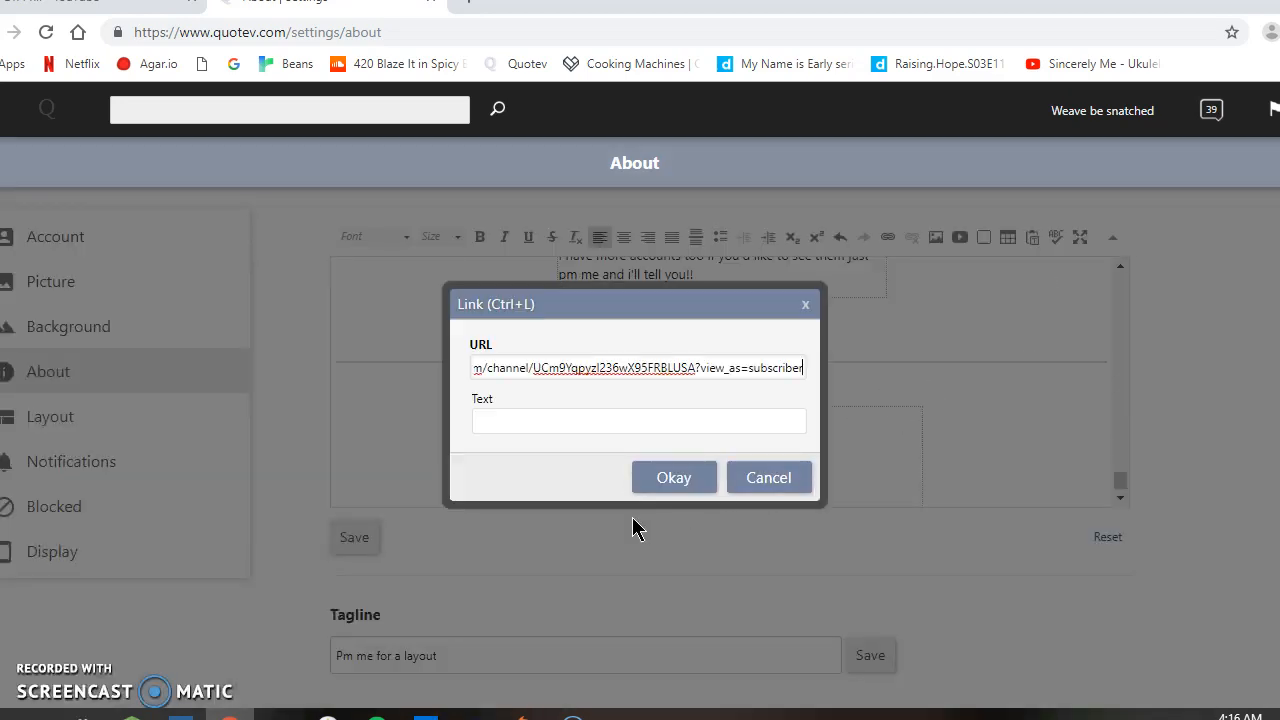
pyautogui.click(683, 484)
pyautogui.click(661, 475)
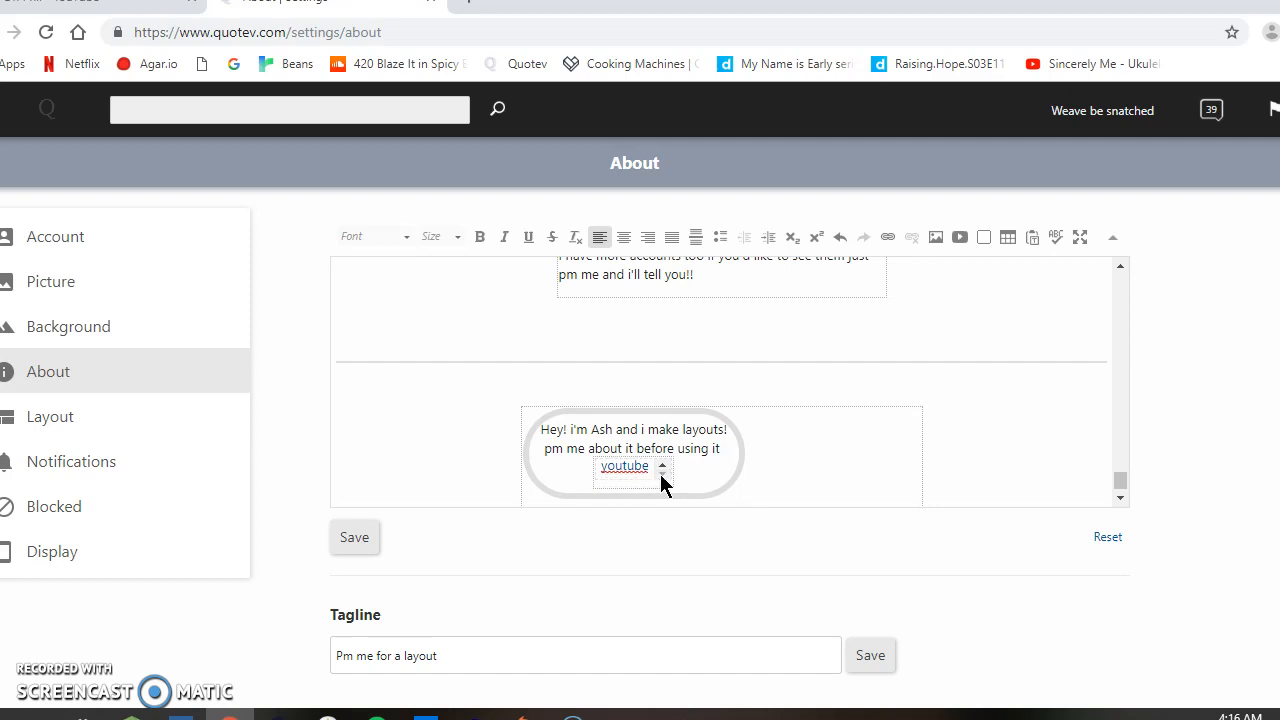
# Step: Add the word "Journal" on its own line above "cred" in the small scroll box
pyautogui.click(659, 473)
pyautogui.click(663, 474)
pyautogui.click(662, 467)
pyautogui.click(661, 475)
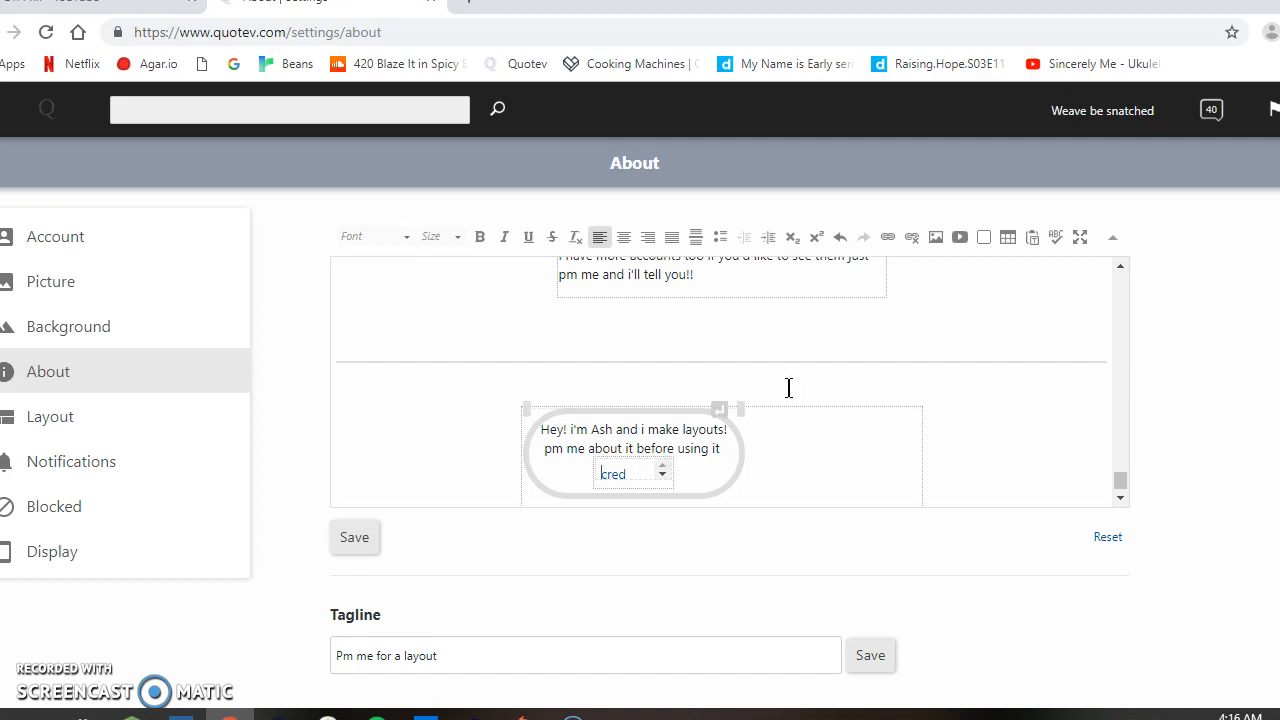
pyautogui.write('Journal')
pyautogui.hotkey('ctrl', 'z')
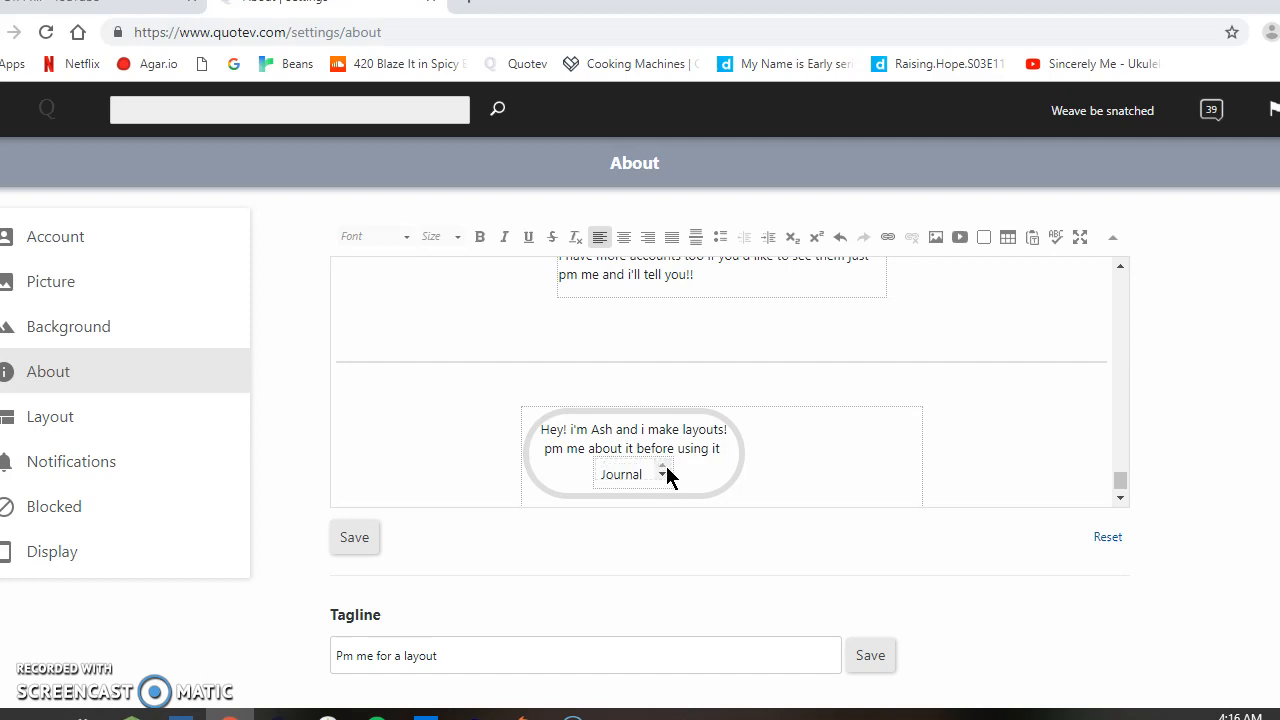
# Step: Check the lines of the small scroll box and save the About section
pyautogui.click(663, 474)
pyautogui.click(663, 474)
pyautogui.click(662, 466)
pyautogui.click(662, 474)
pyautogui.click(662, 474)
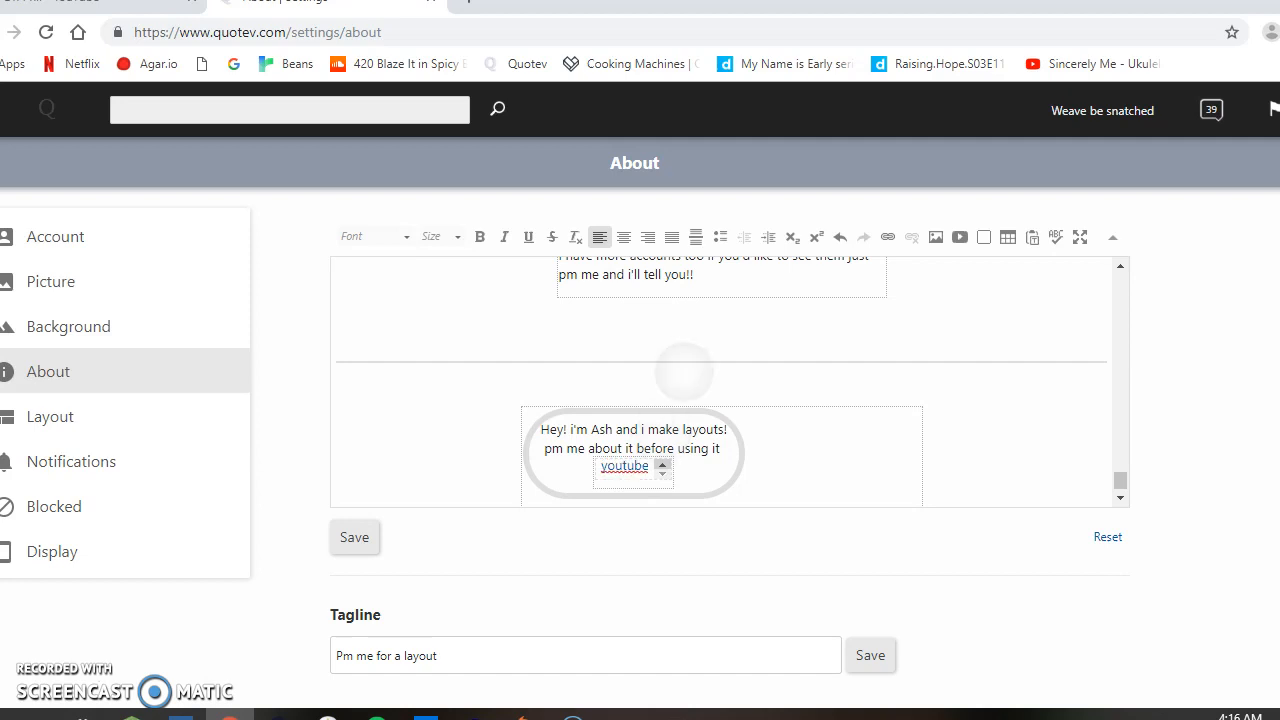
pyautogui.click(354, 541)
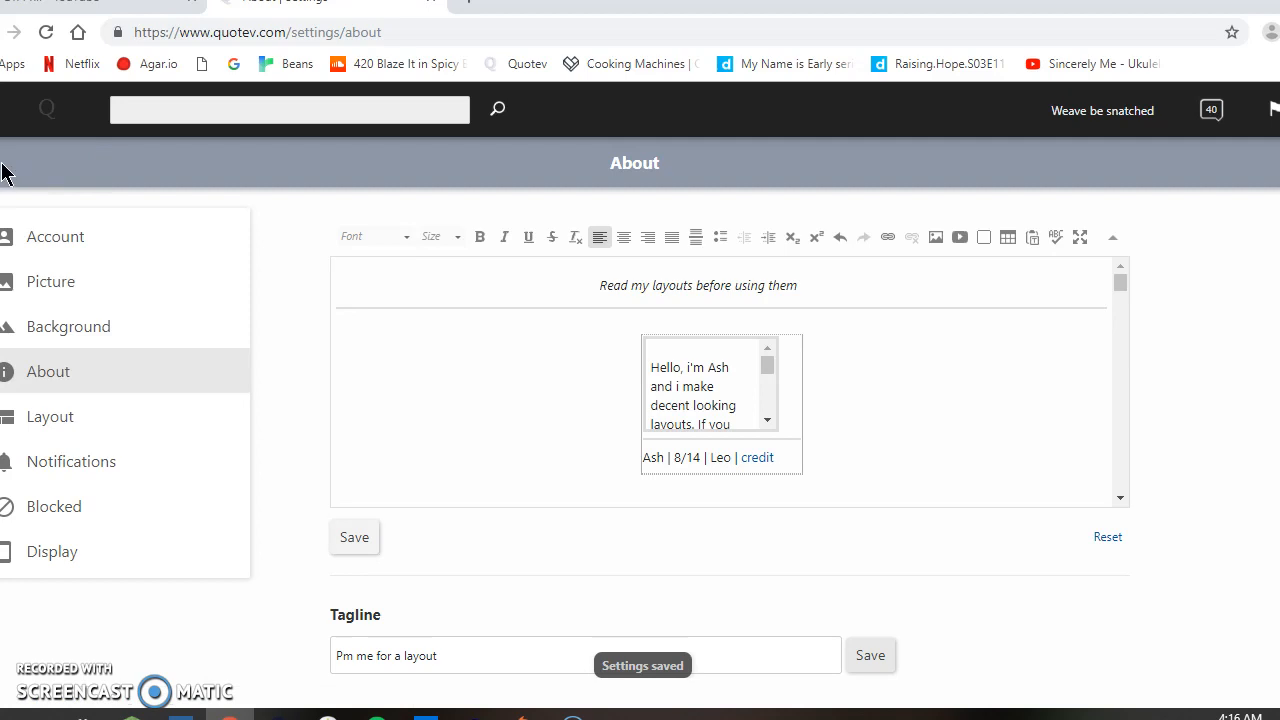
# Step: Open the profile page and check the new rounded layout and its small scroll box
pyautogui.click(0, 32)
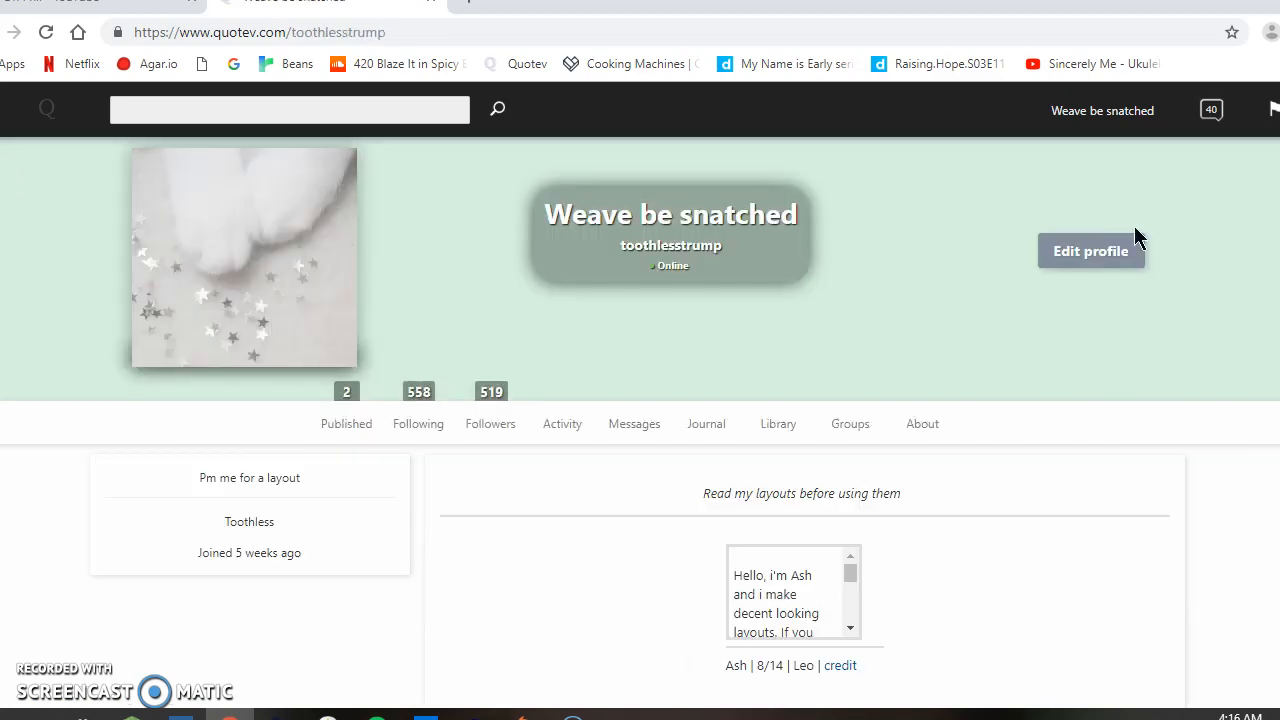
pyautogui.scroll(-8, 1134, 226)
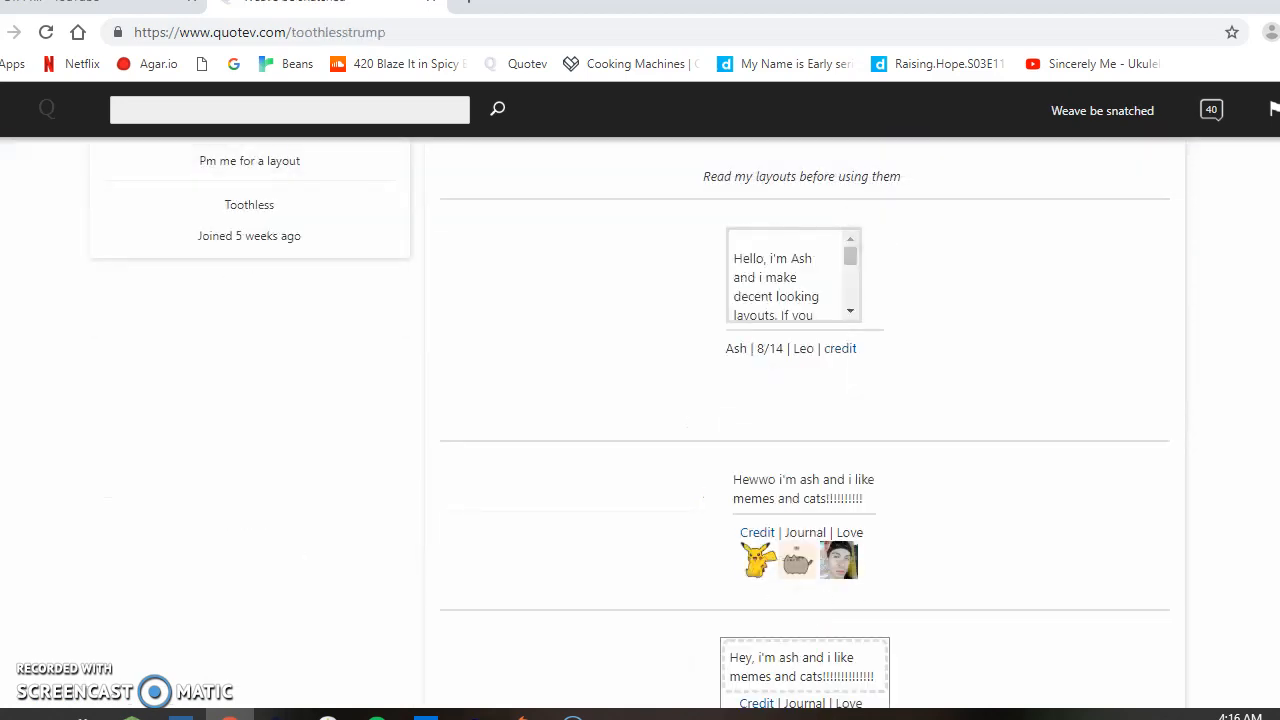
pyautogui.scroll(-10, 804, 400)
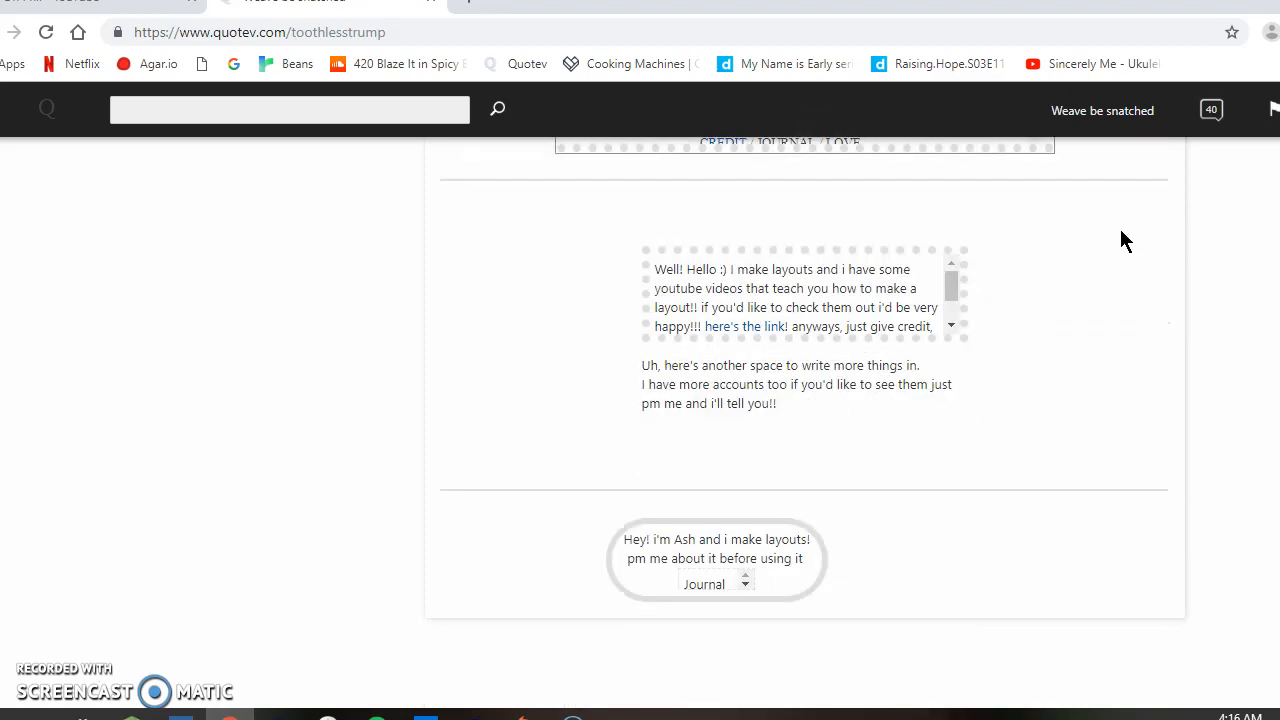
pyautogui.click(745, 586)
pyautogui.click(744, 575)
# Step: Look through the other example layouts on the profile page
pyautogui.scroll(3, 805, 420)
pyautogui.scroll(10, 805, 444)
pyautogui.scroll(3, 805, 444)
pyautogui.scroll(-1, 805, 444)
pyautogui.scroll(5, 900, 412)
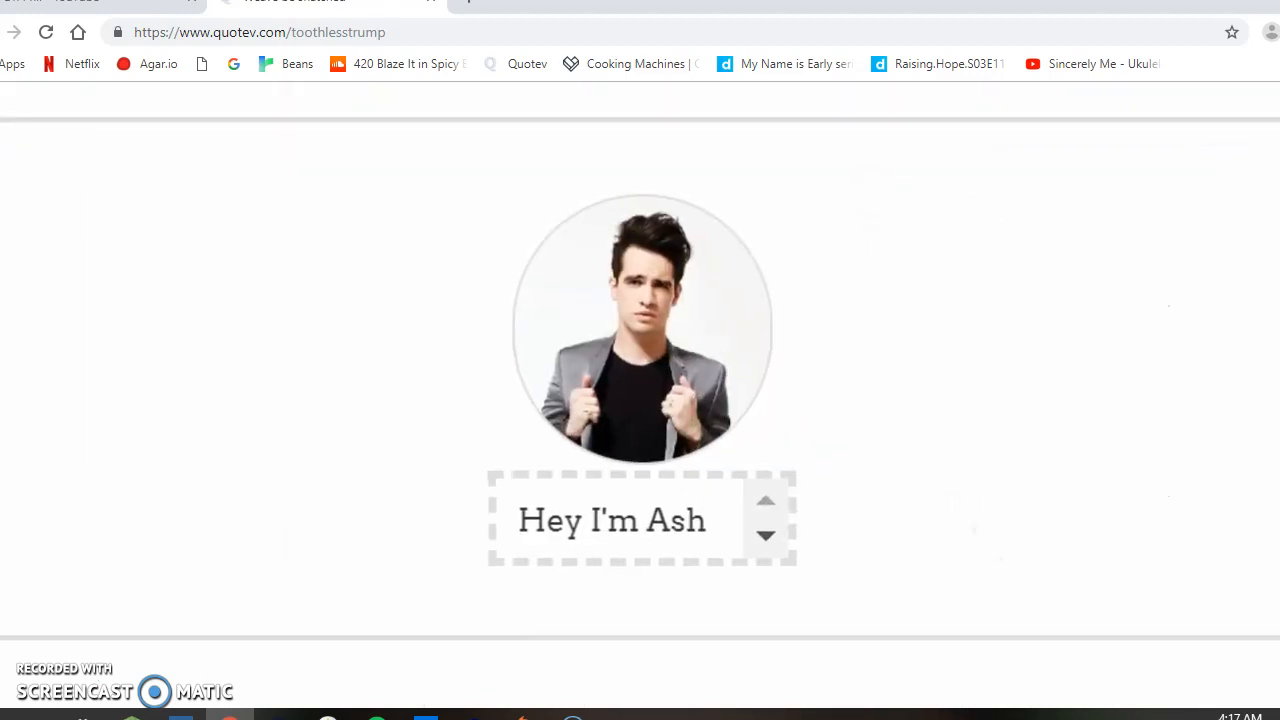
pyautogui.scroll(-5, 934, 374)
pyautogui.scroll(4, 805, 444)
pyautogui.scroll(-1, 805, 444)
pyautogui.scroll(4, 805, 444)
pyautogui.scroll(7, 805, 444)
pyautogui.scroll(7, 805, 444)
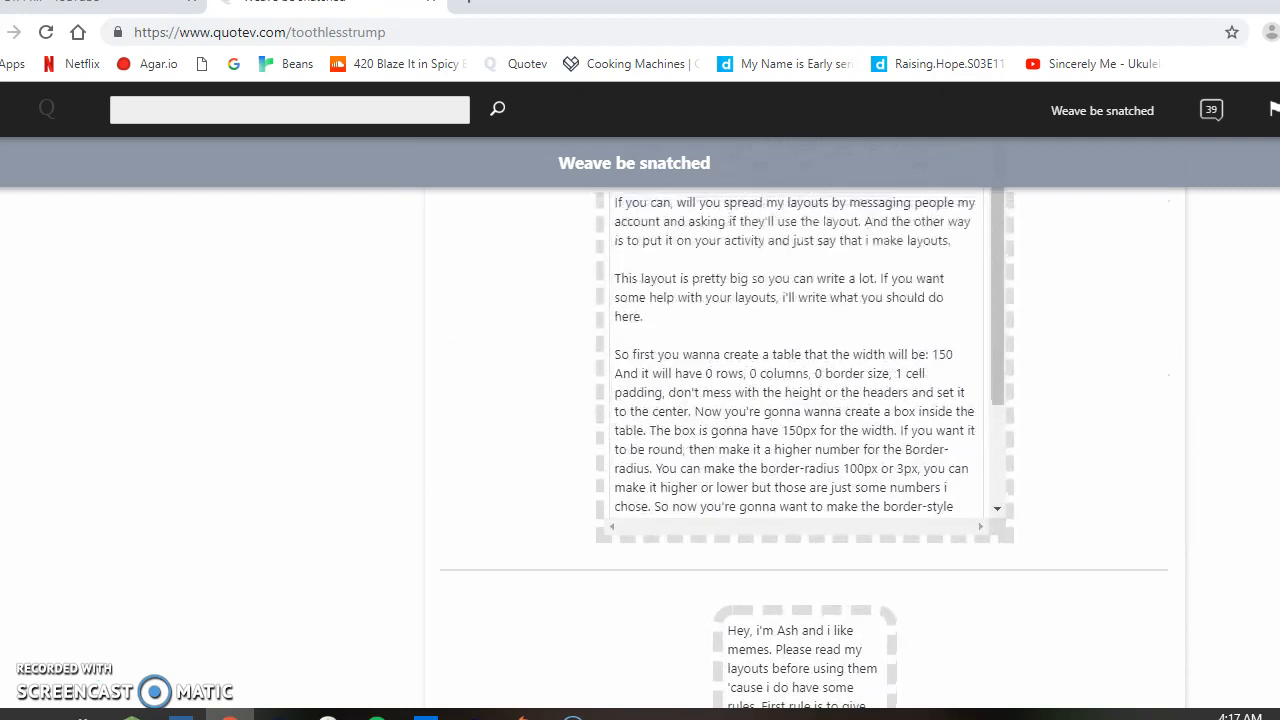
# Step: Read the layout-making instructions in the large dashed scroll box on the profile page
pyautogui.scroll(4, 805, 444)
pyautogui.scroll(-2, 805, 444)
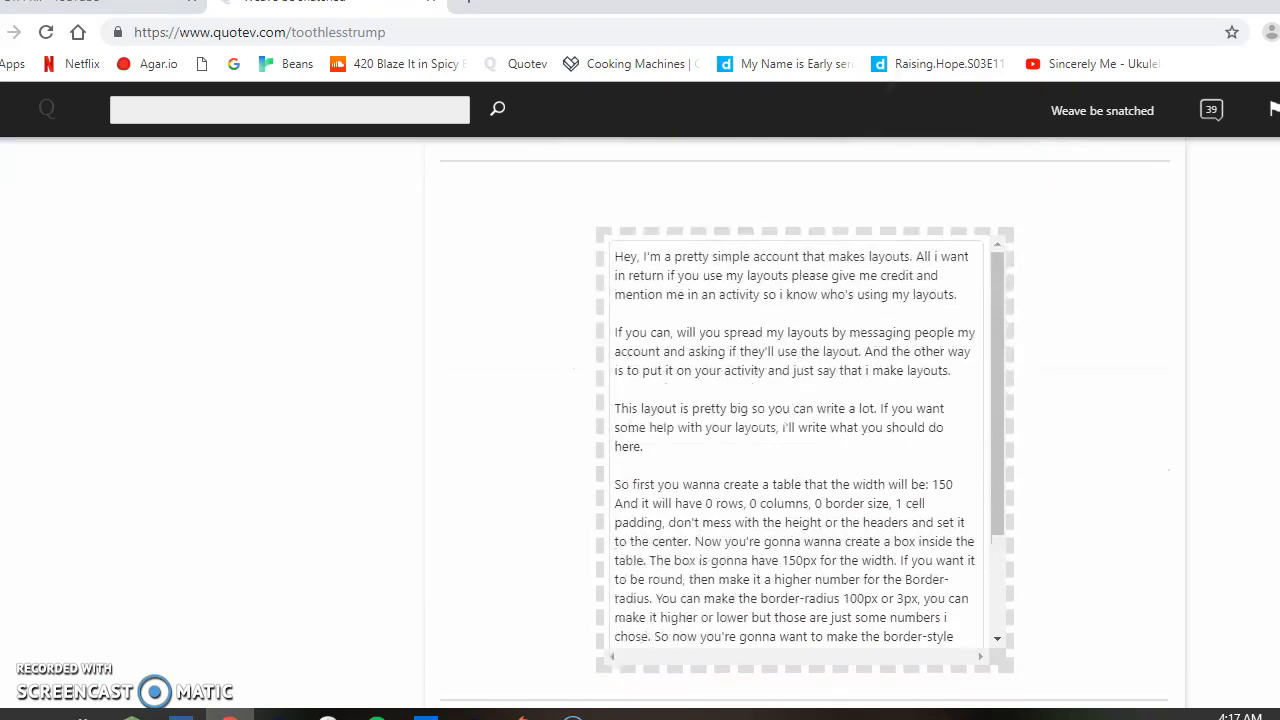
pyautogui.scroll(-1, 805, 420)
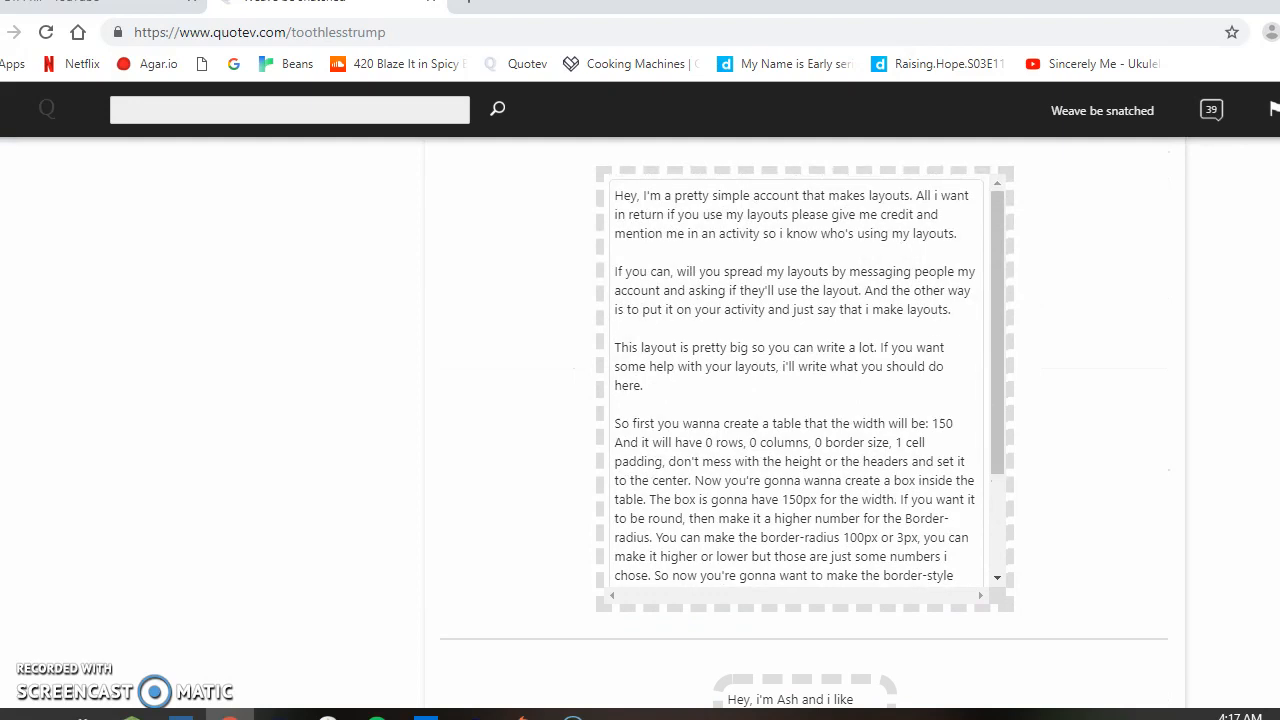
pyautogui.click(1146, 30)
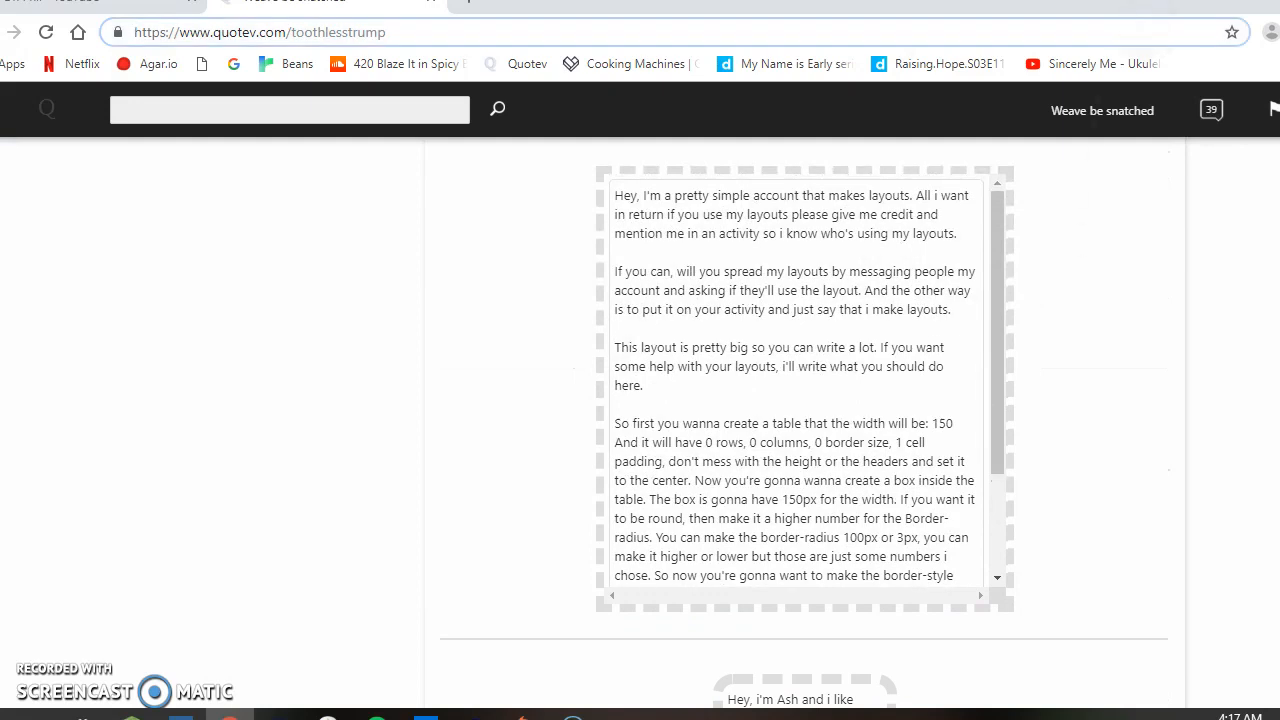
pyautogui.scroll(-3, 795, 380)
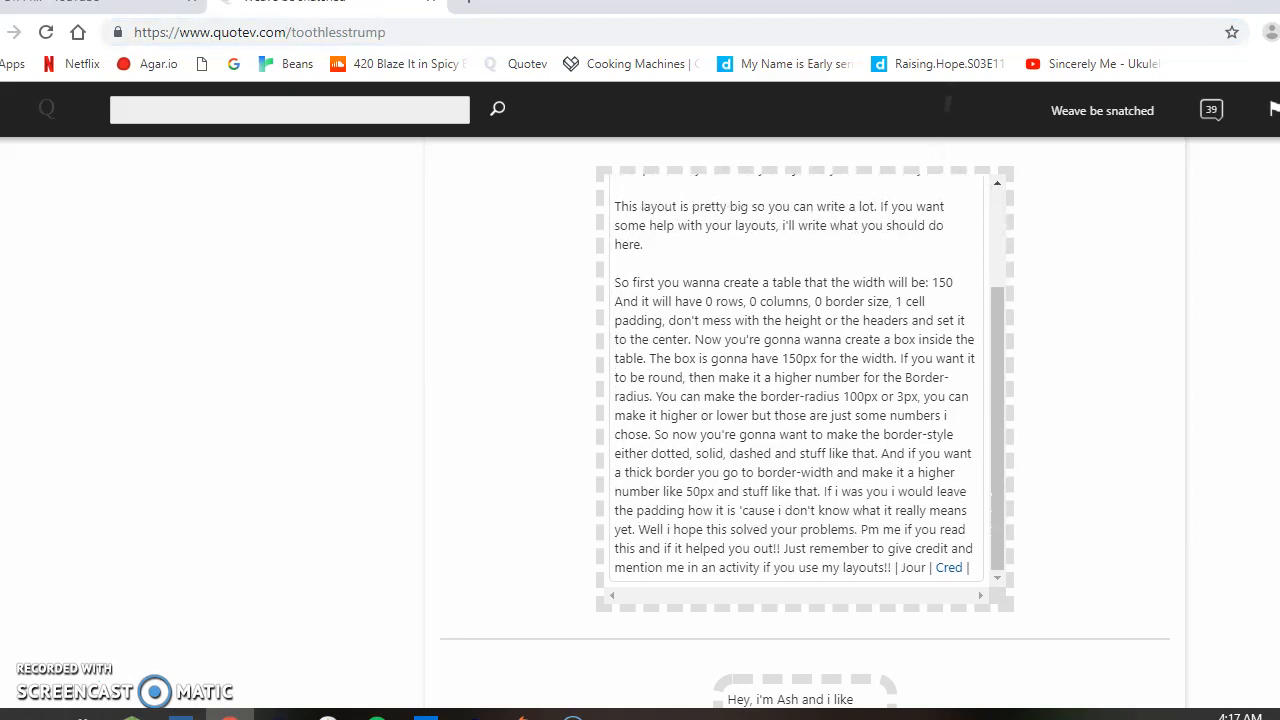